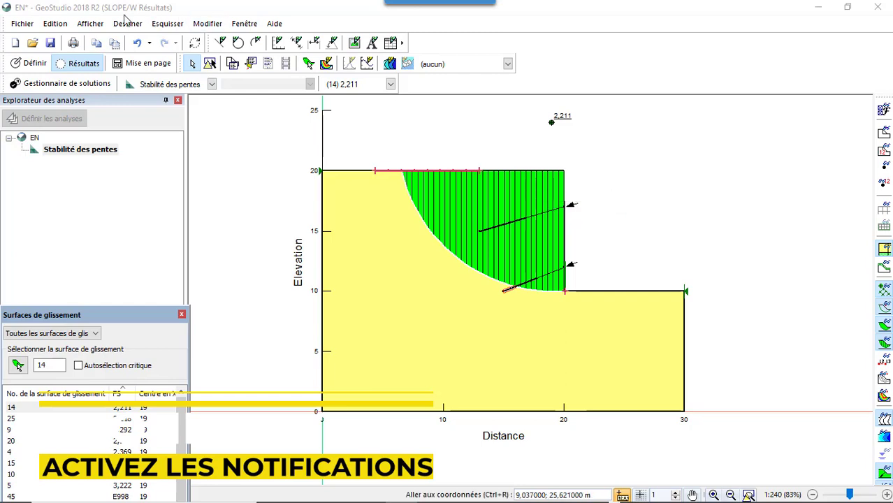
Create a new project from the Metric - A4 template, discarding the unsaved changes in the EN file.
left_click(16, 43)
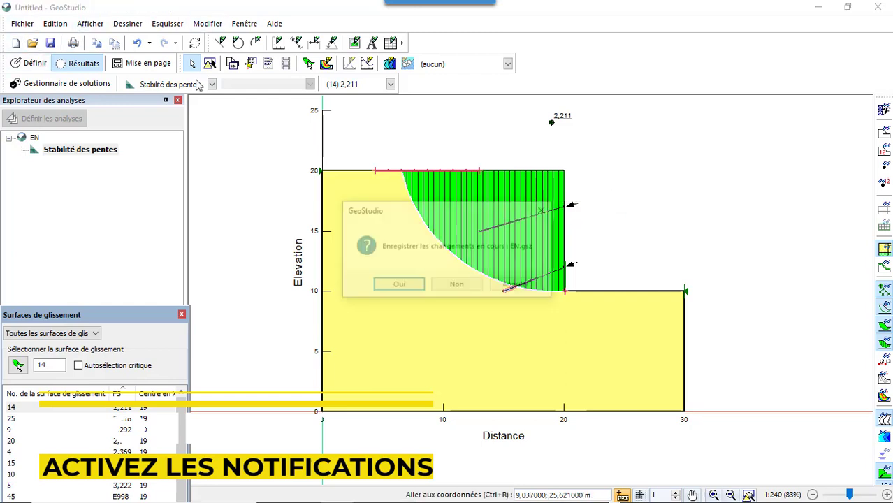
left_click(461, 291)
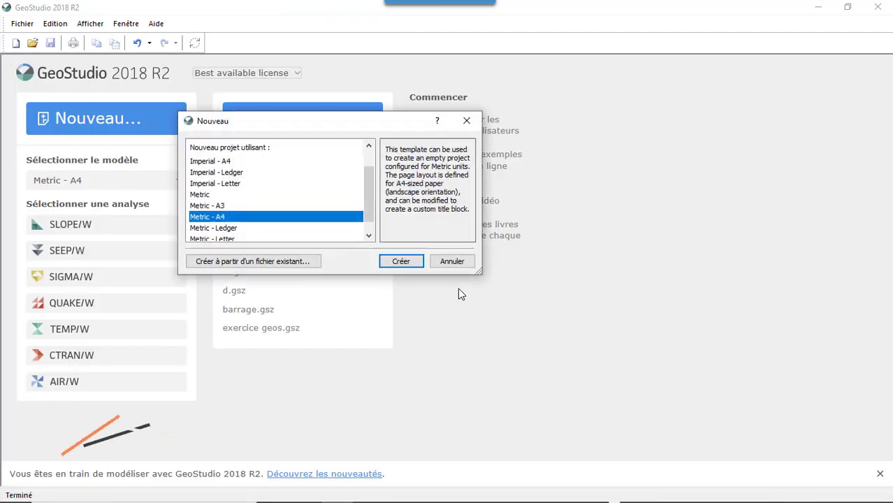
left_click(383, 262)
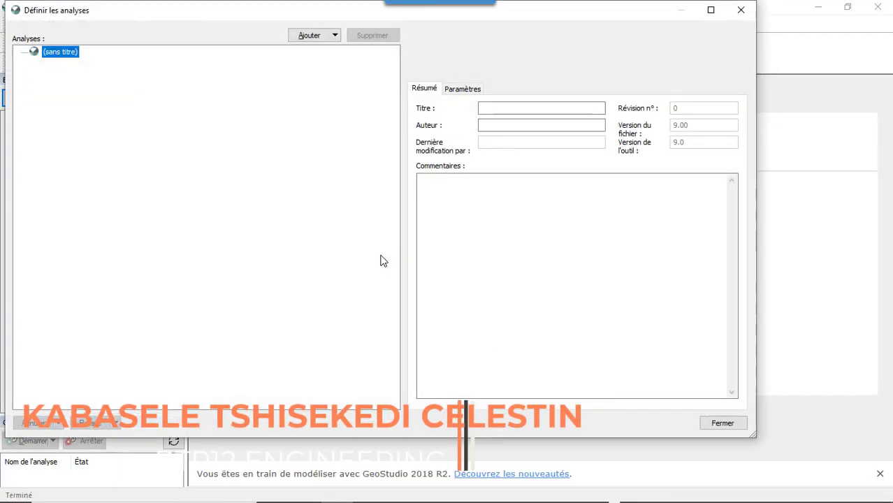
Add a SLOPE/W slope stability analysis to the untitled project, keeping its default settings.
left_click(335, 35)
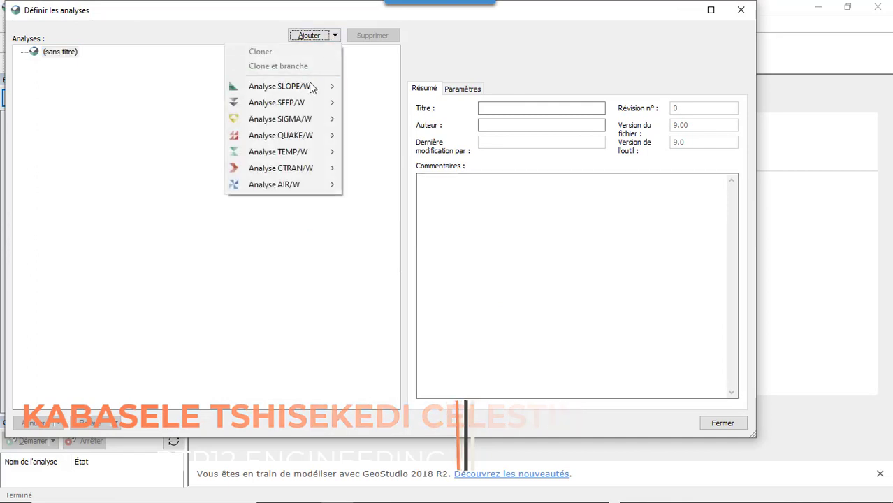
mouse_move(309, 86)
left_click(383, 87)
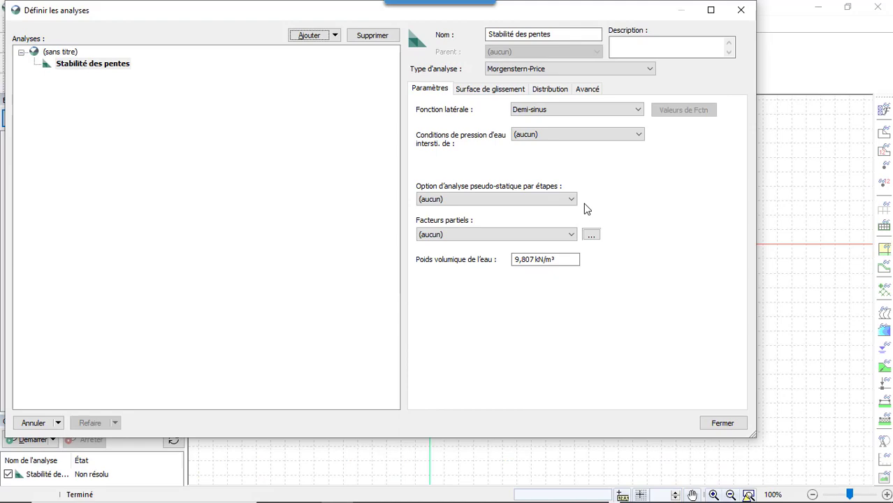
left_click(723, 424)
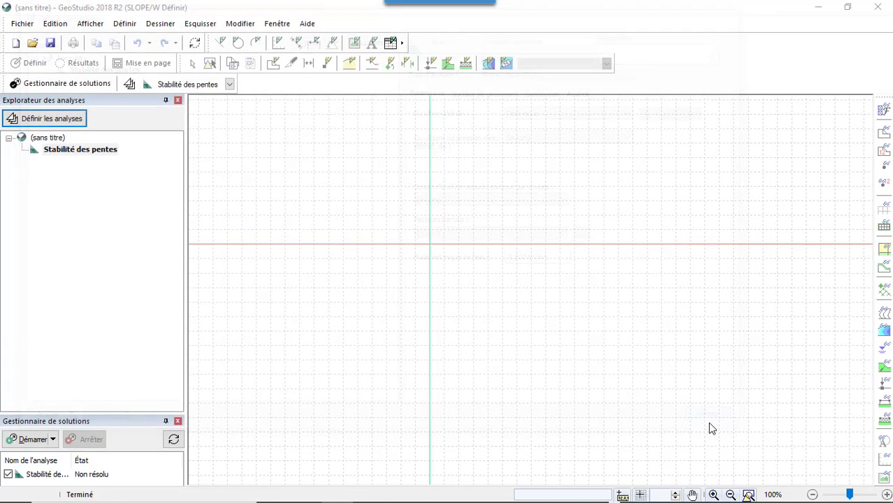
Sketch the Distance and Elevation axes, with x from 0 to 30 m and y from 0 to 25 m.
left_click(278, 43)
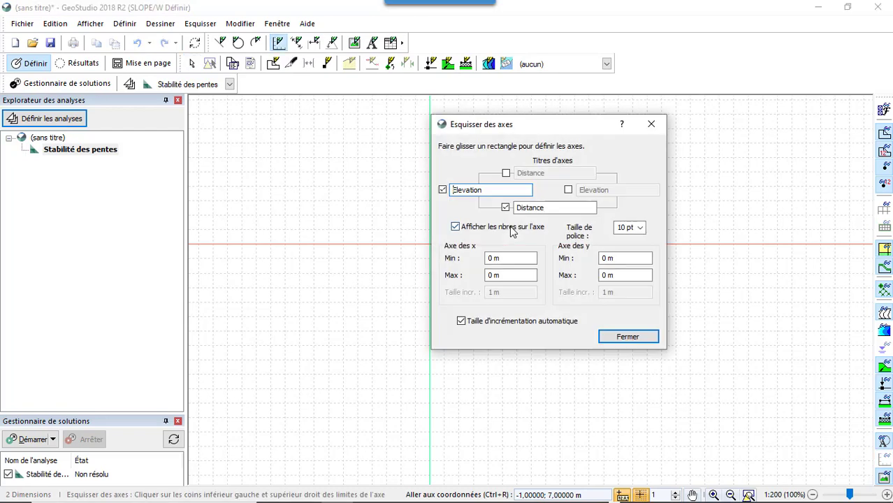
double_click(496, 276)
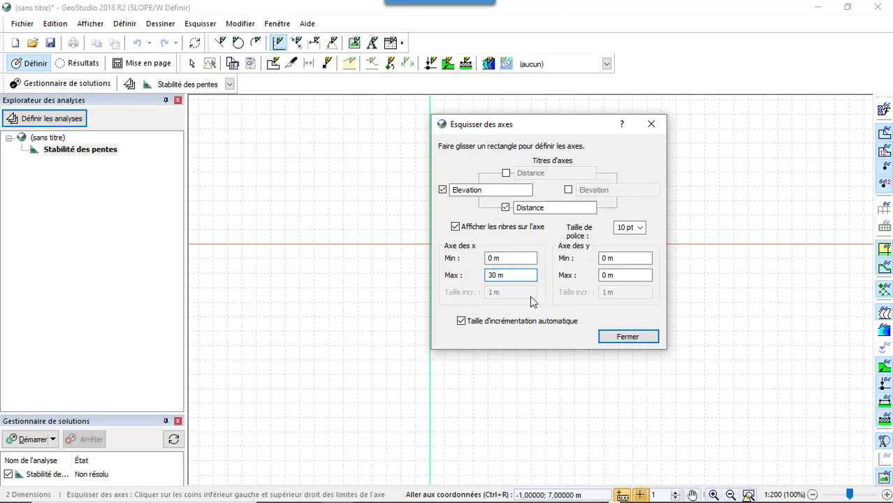
double_click(604, 276)
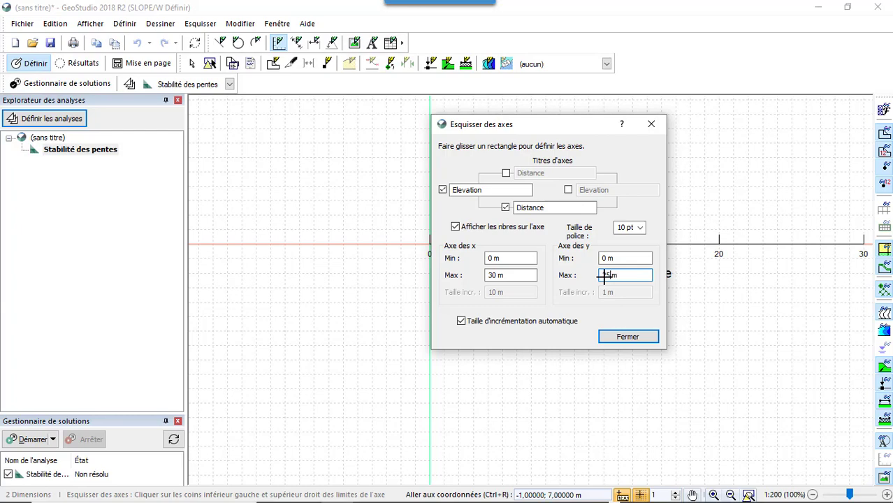
left_click(642, 258)
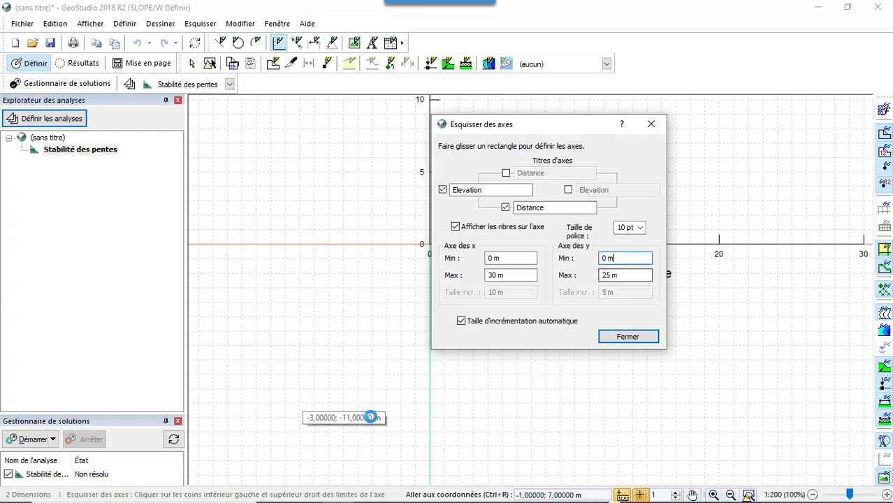
left_click(628, 336)
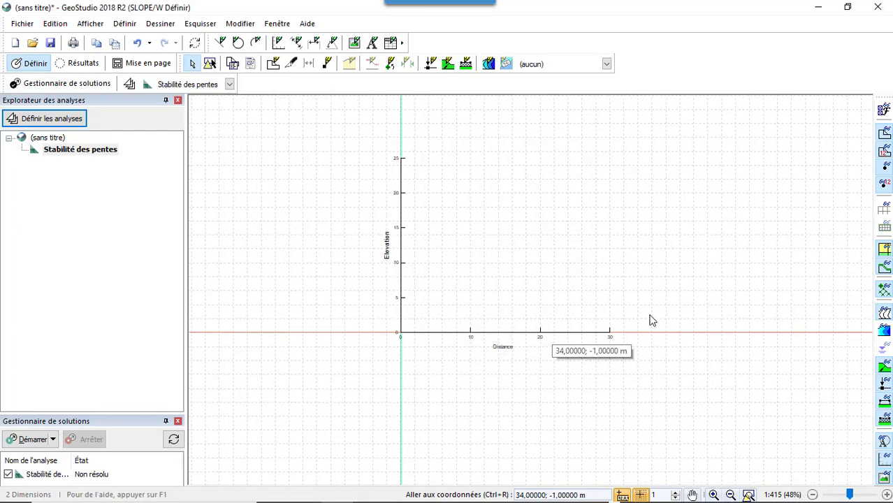
Draw a closed polygonal region through (0, 0), (30, 0), (30, 10), (20, 10), (20, 20) and (0, 20) m.
scroll(715, 152, "up", 1)
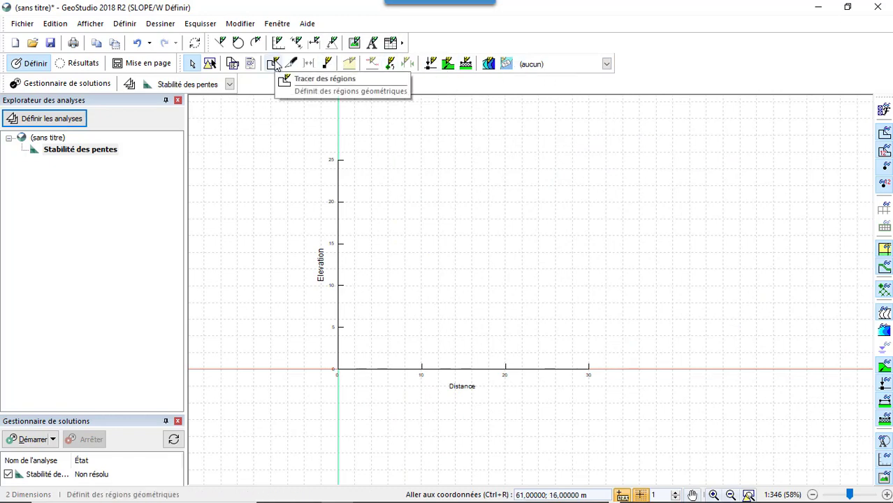
left_click(273, 63)
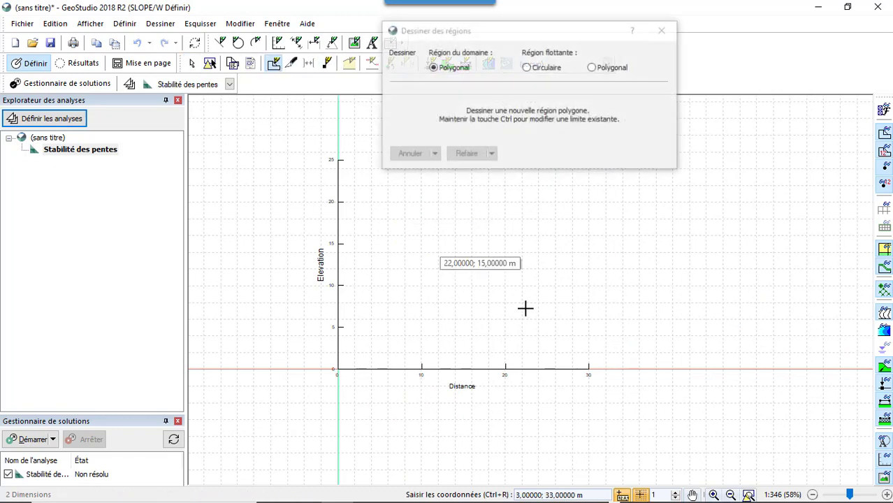
left_click(338, 369)
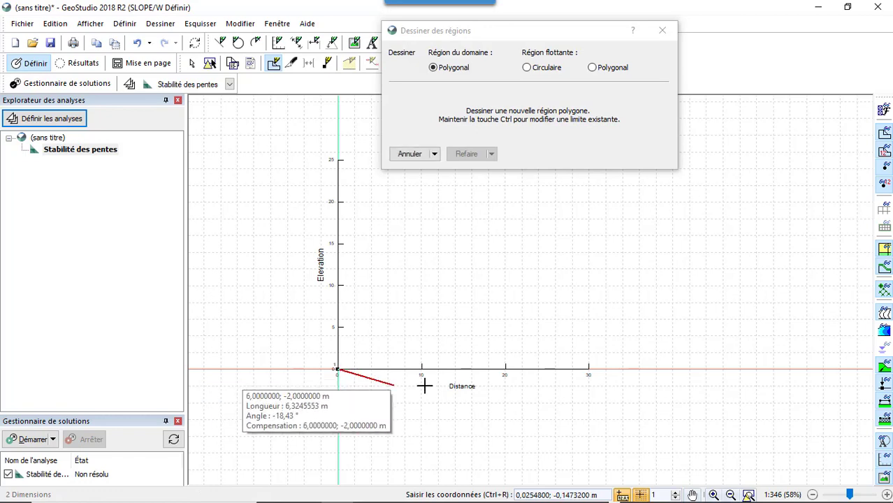
left_click(589, 371)
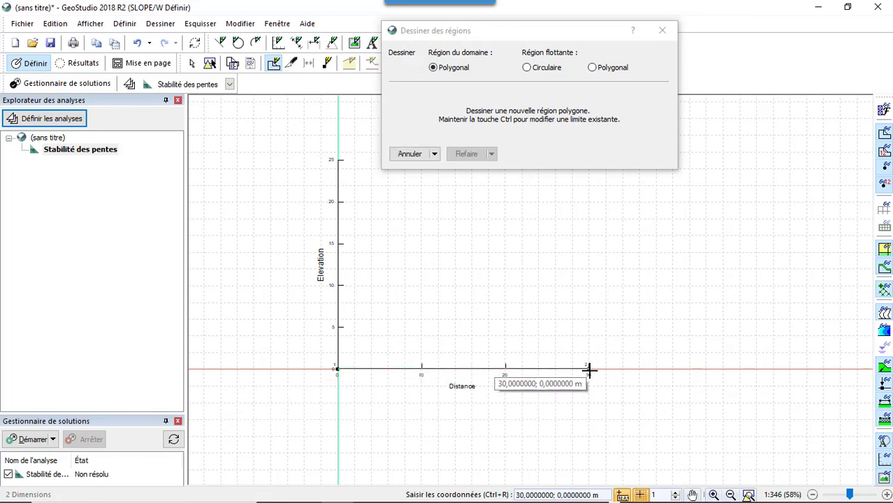
left_click(591, 286)
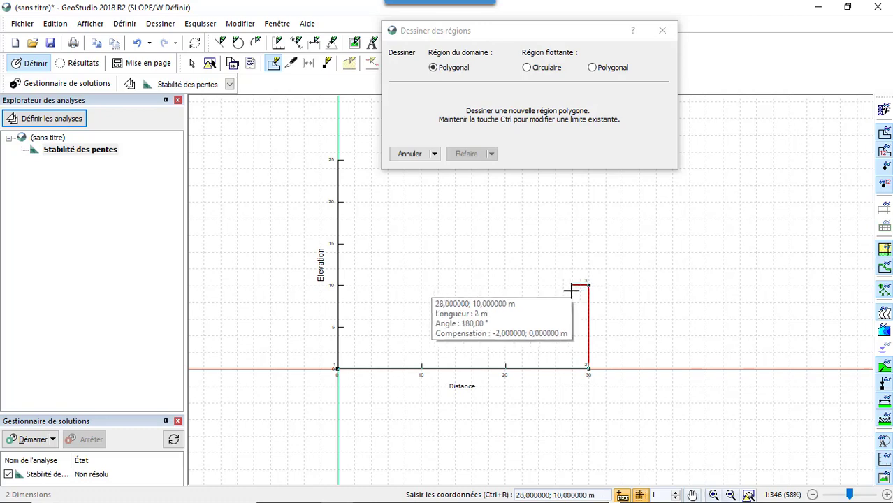
left_click(505, 285)
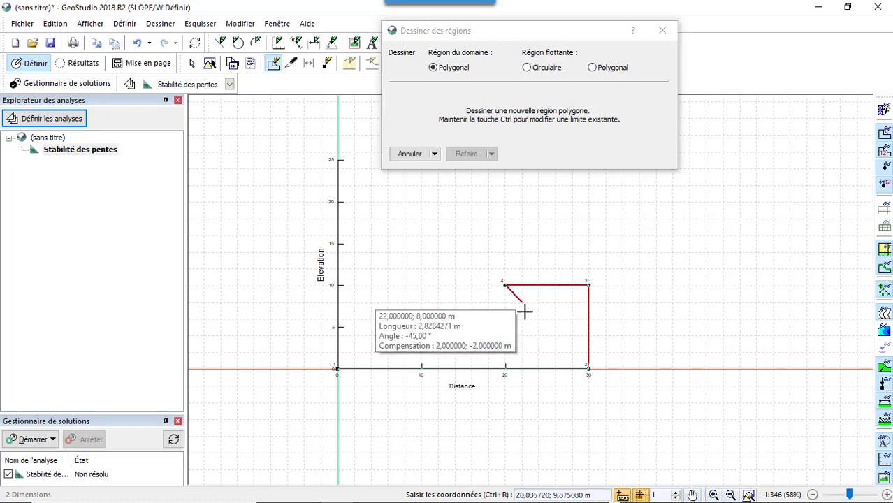
left_click(504, 202)
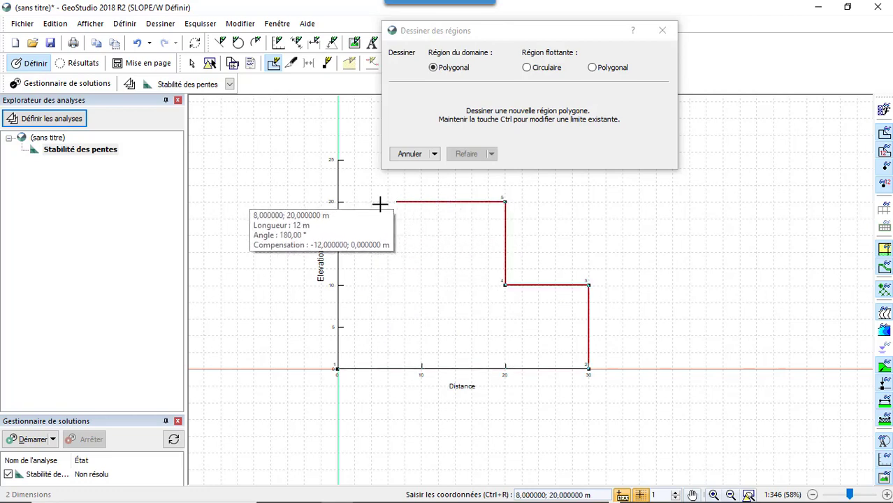
left_click(338, 202)
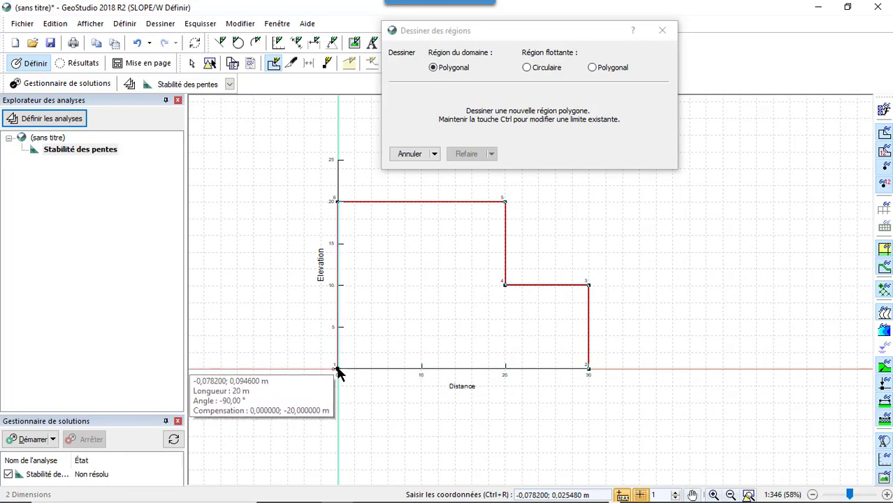
left_click(338, 370)
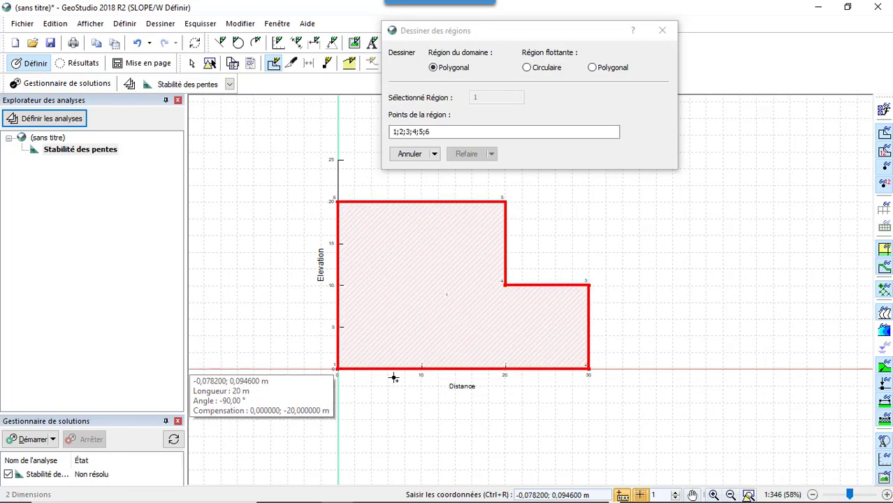
left_click(662, 31)
Add a material named "Terrain naturel" and give it the Mohr-Coulomb material model.
scroll(374, 308, "up", 2)
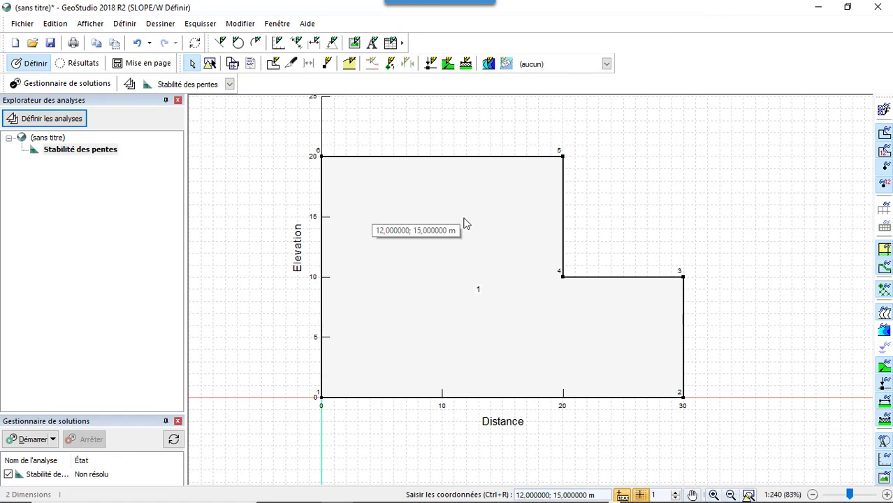
left_click(135, 26)
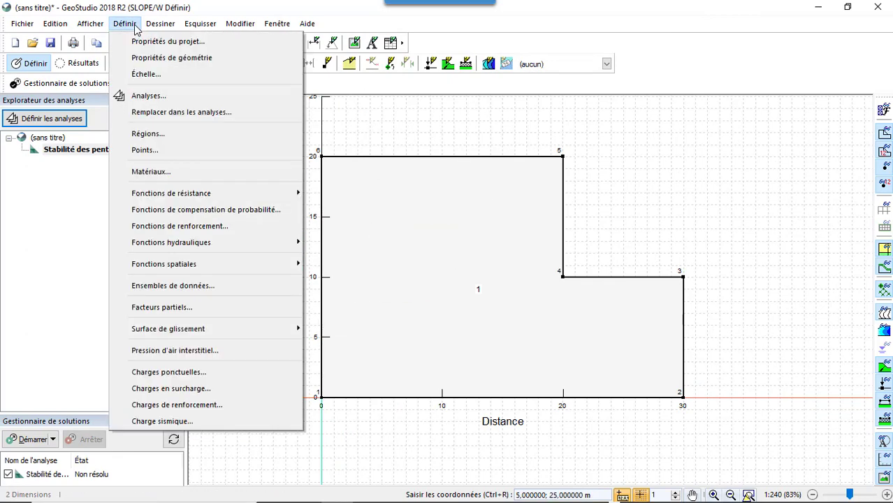
left_click(204, 174)
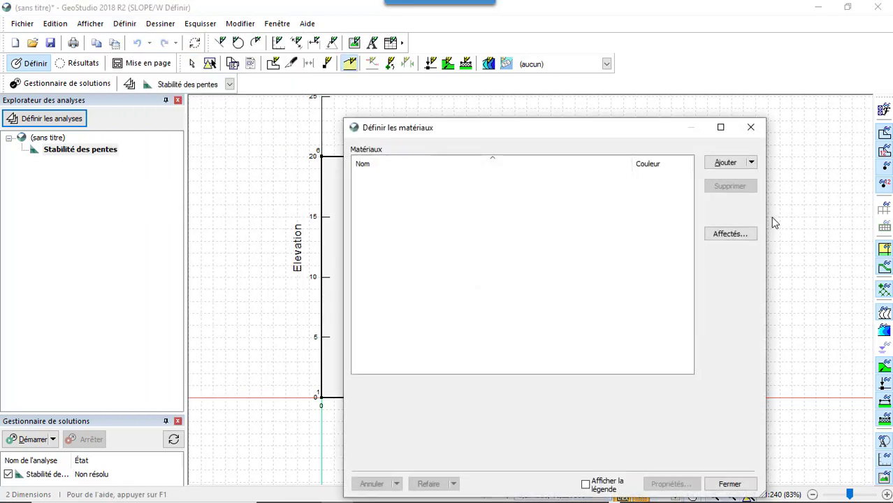
left_click(724, 162)
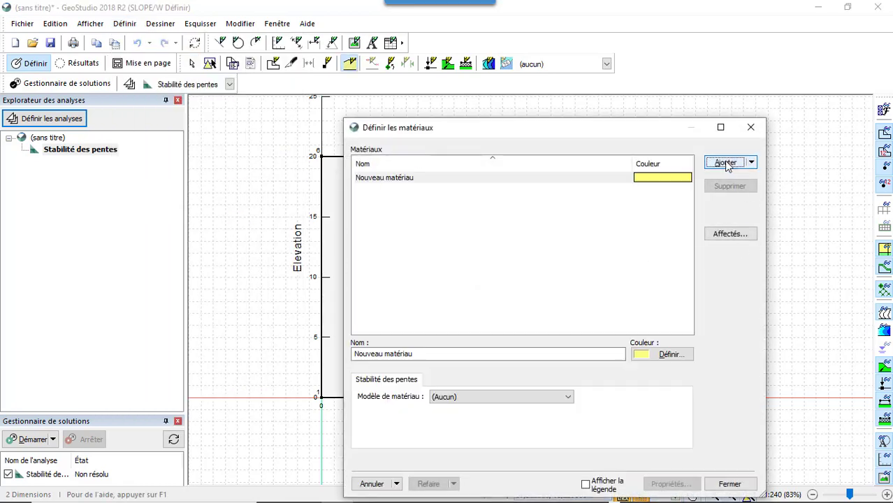
left_click(418, 355)
type("Terrain naturel")
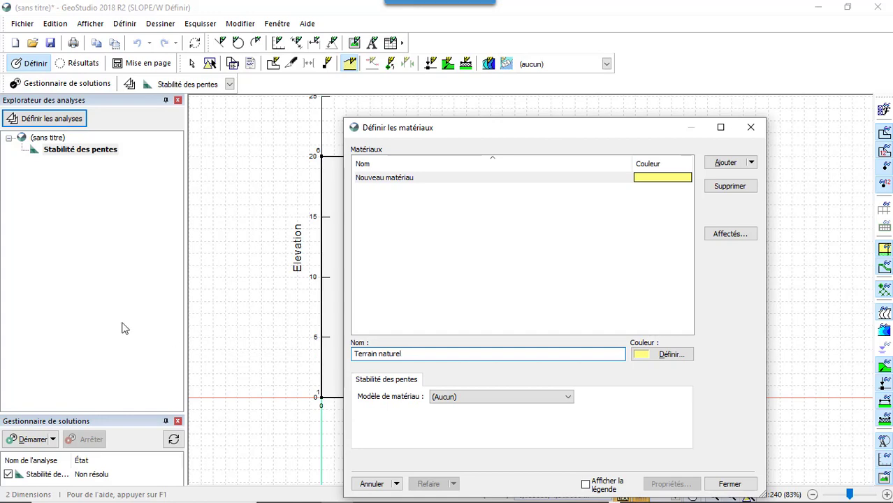
left_click(489, 397)
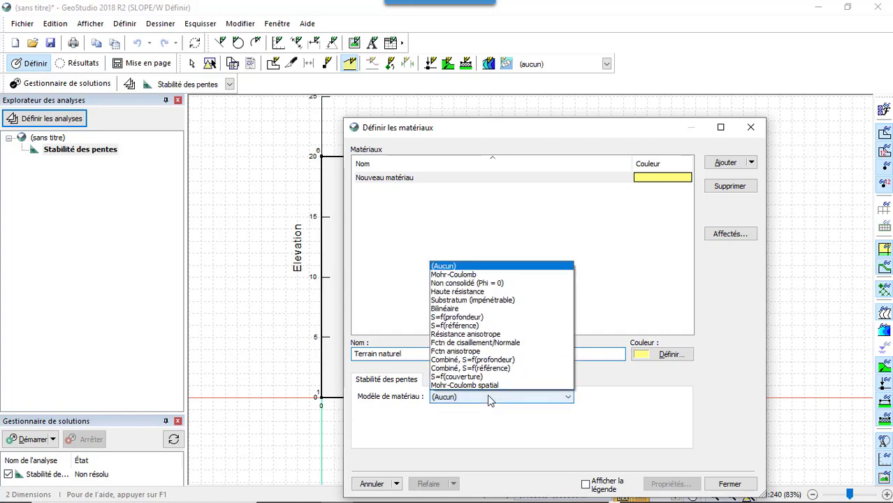
left_click(461, 274)
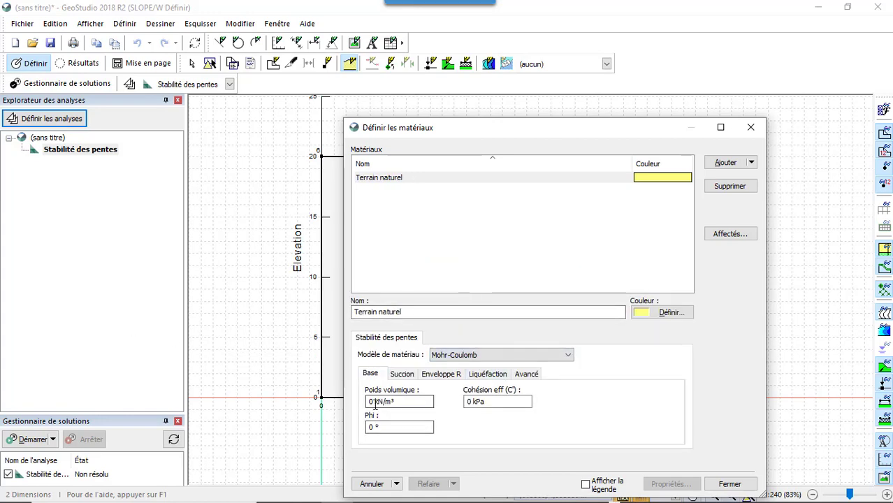
Set the Terrain naturel material's unit weight to 20 kN/m³, effective cohesion to 10 kPa and Phi to 30°.
left_click_drag(374, 403, 349, 405)
type("éà")
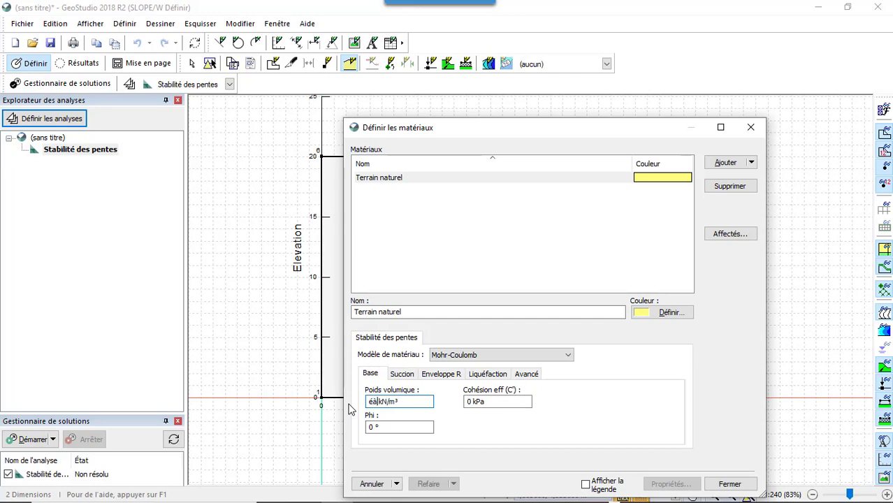
key("BackSpace")
type("20")
left_click(471, 401)
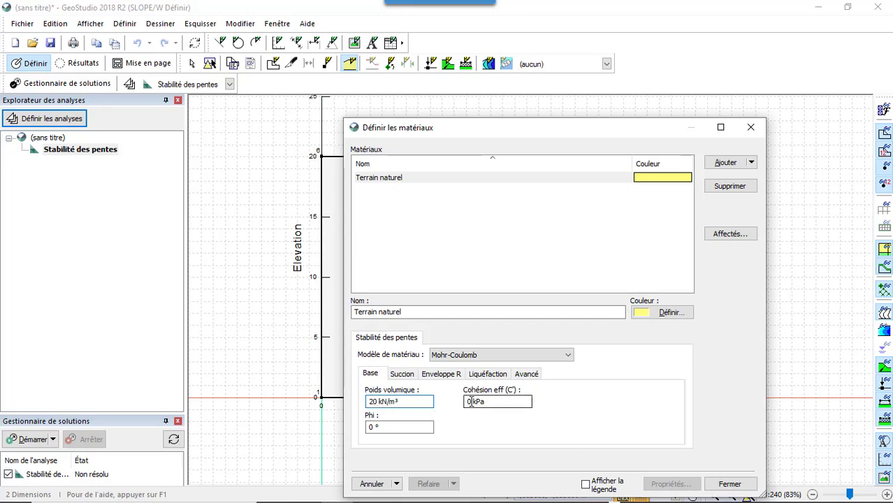
double_click(469, 401)
type("10")
left_click(369, 428)
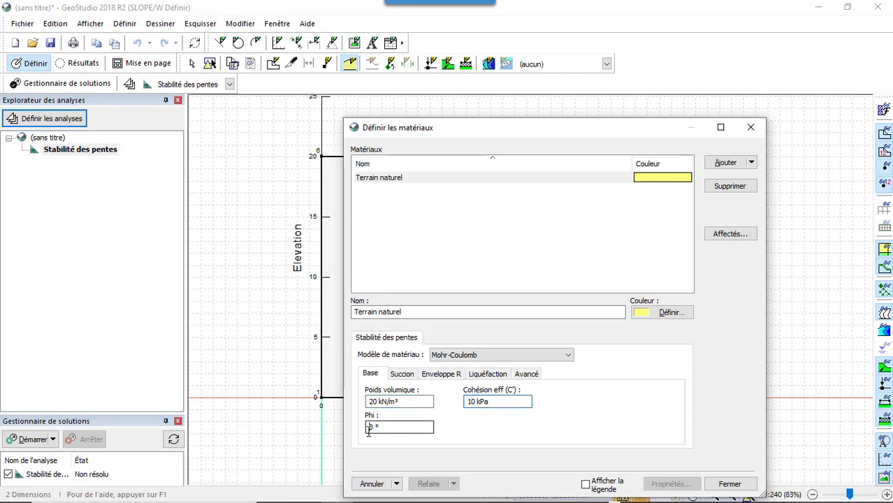
double_click(368, 429)
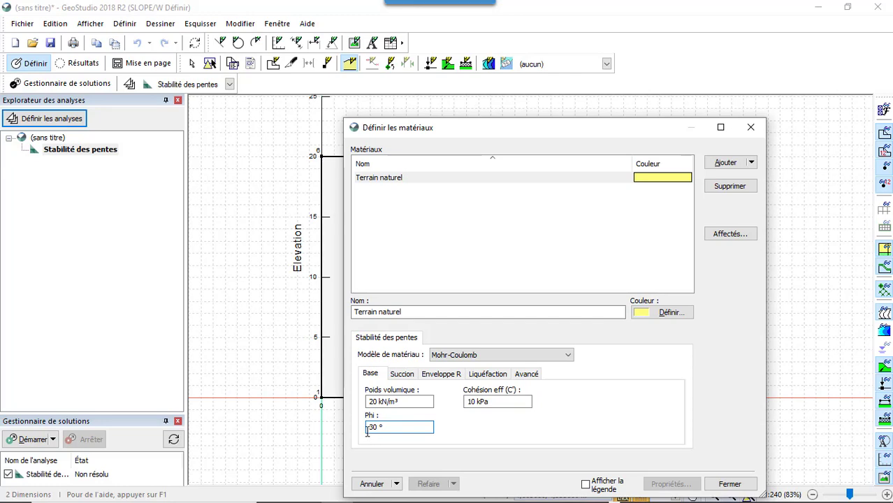
left_click(750, 127)
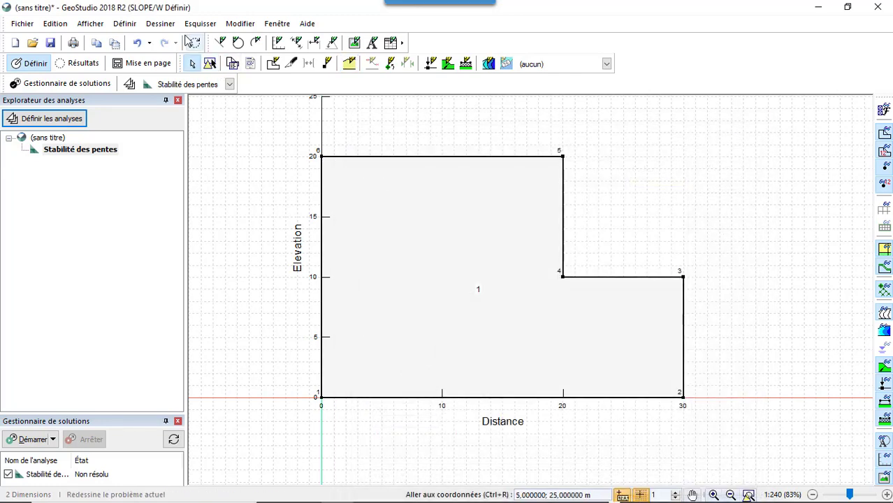
Assign the Terrain naturel material to the stepped region.
left_click(170, 25)
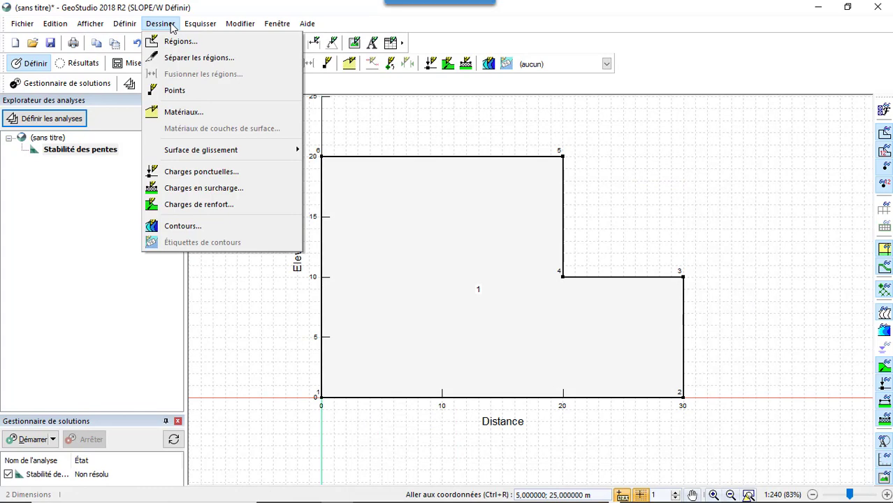
left_click(179, 112)
left_click(501, 236)
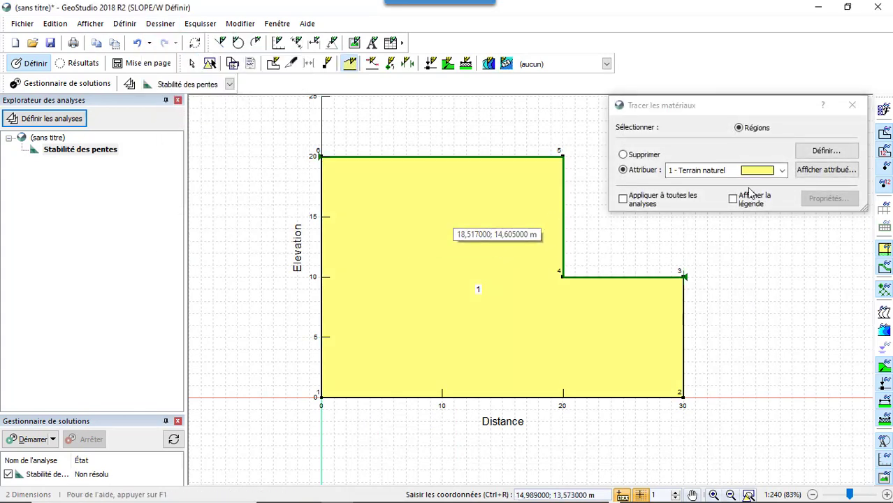
left_click(866, 108)
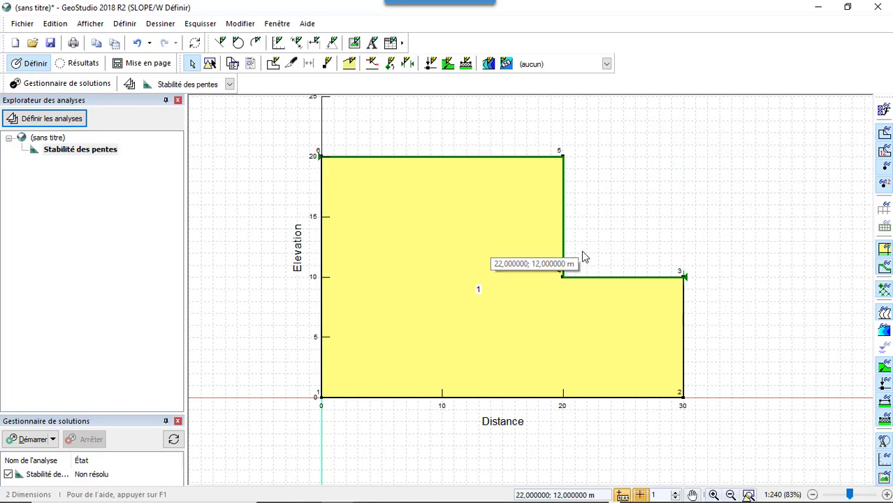
Add an anchor reinforcement load with its outer point at (20, 12) m and inner point at (15, 10) m.
left_click(125, 24)
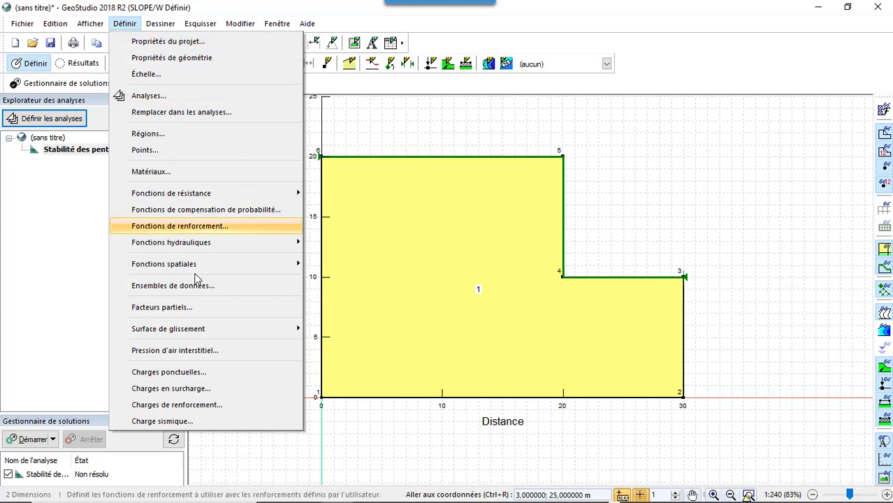
left_click(204, 407)
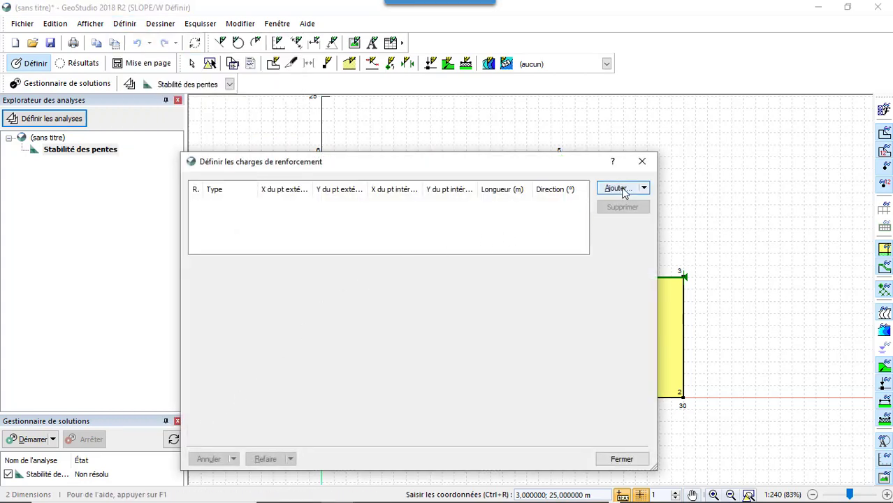
left_click(616, 188)
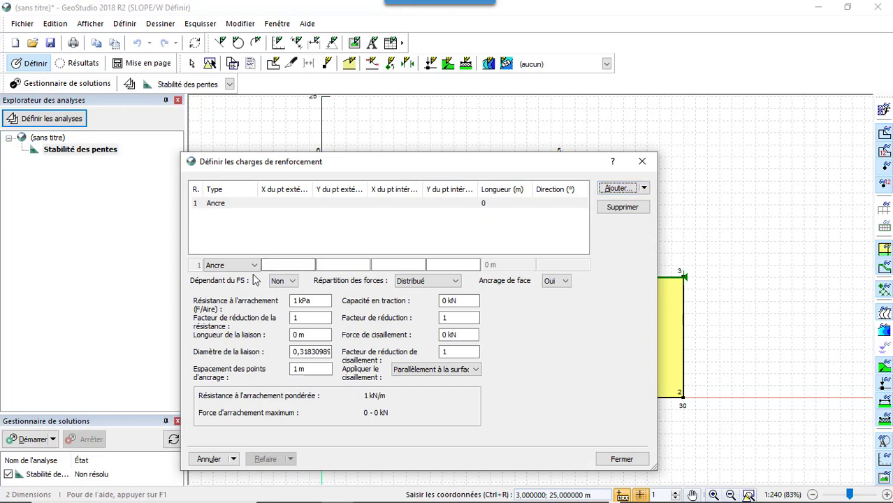
left_click(255, 267)
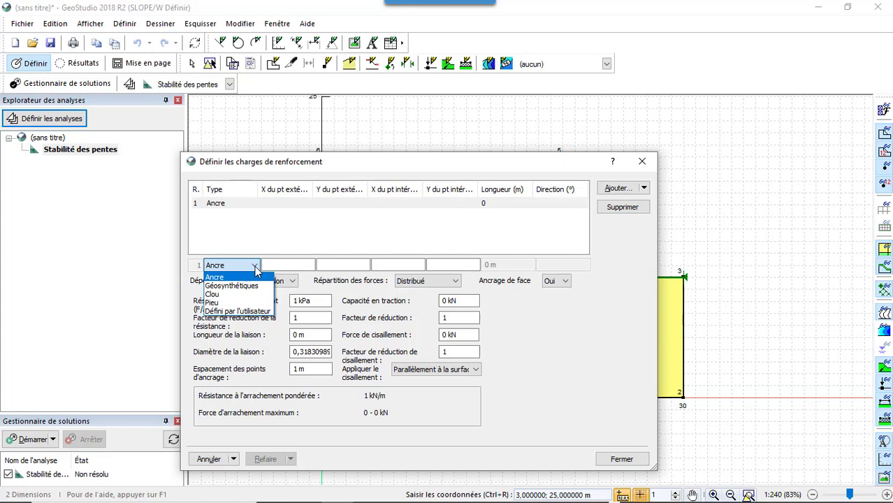
left_click(239, 278)
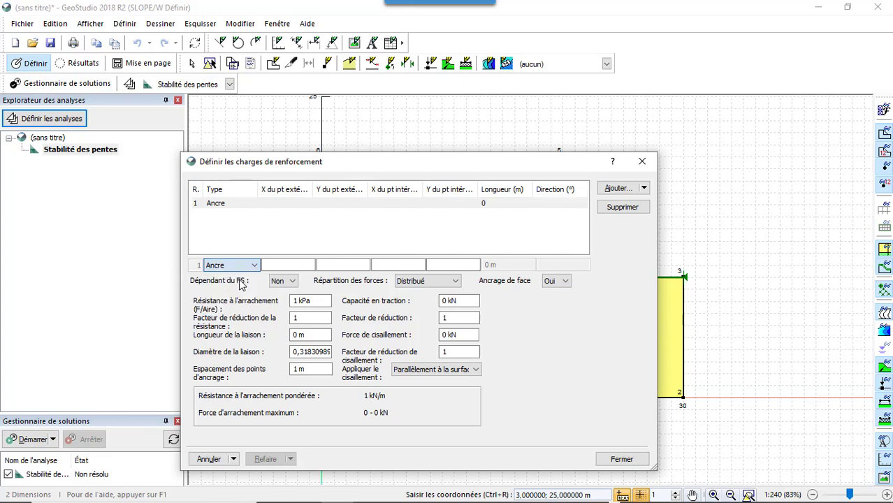
left_click(277, 260)
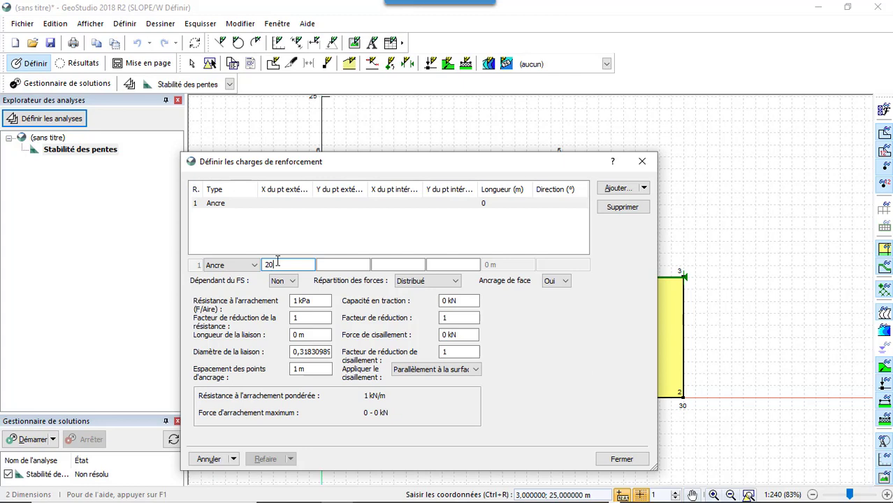
key("Tab")
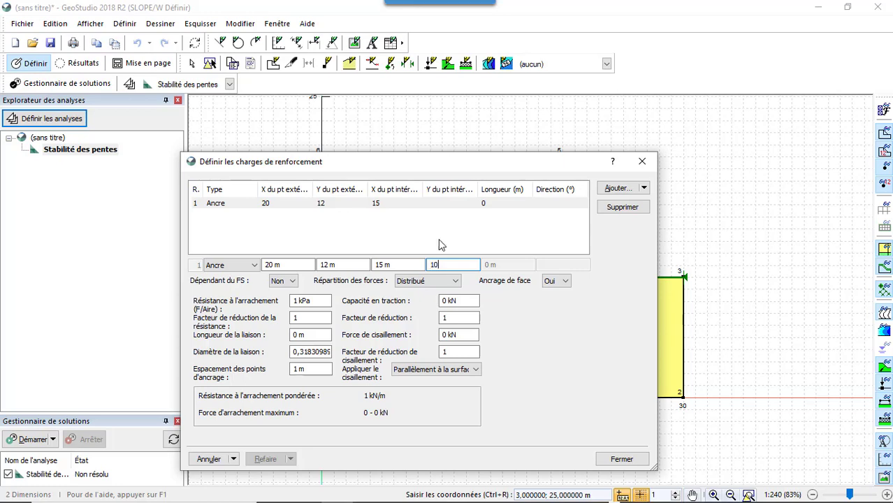
Set the anchor's pullout resistance to 300 kPa, resistance reduction factor to 1.5, bond length to 4 m and spacing to 2 m.
left_click(298, 301)
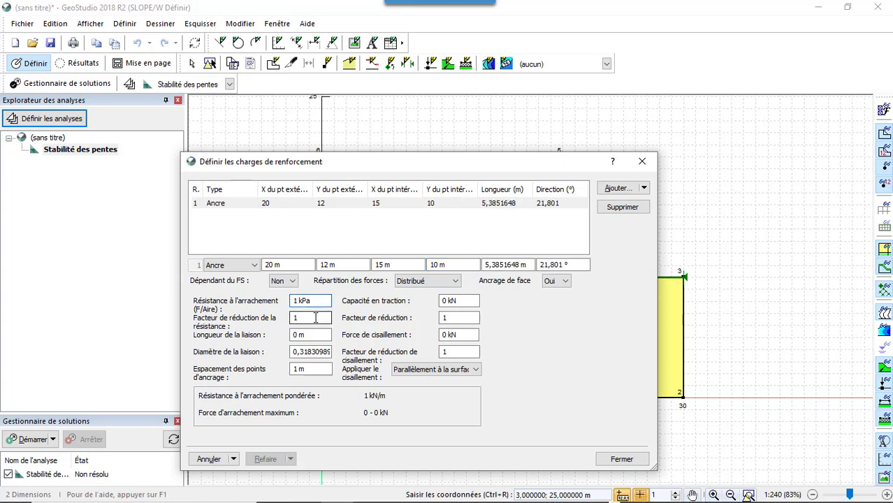
key("BackSpace")
type("300")
left_click(310, 323)
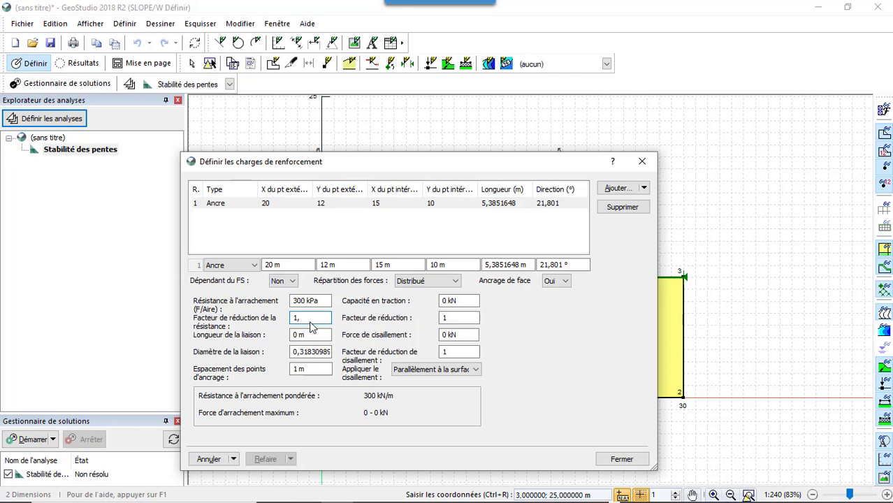
left_click(308, 335)
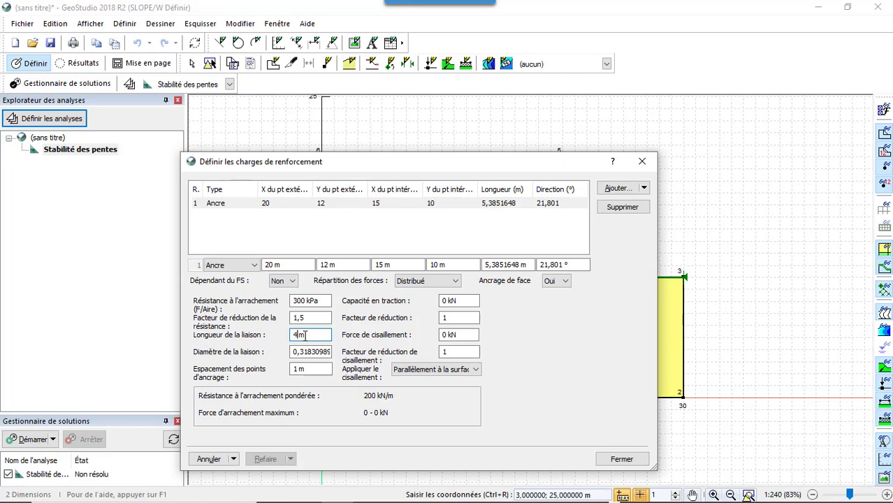
left_click(302, 371)
type("2")
Set the anchor's tensile capacity to 2000 kN and its tensile reduction factor to 2.
left_click(443, 302)
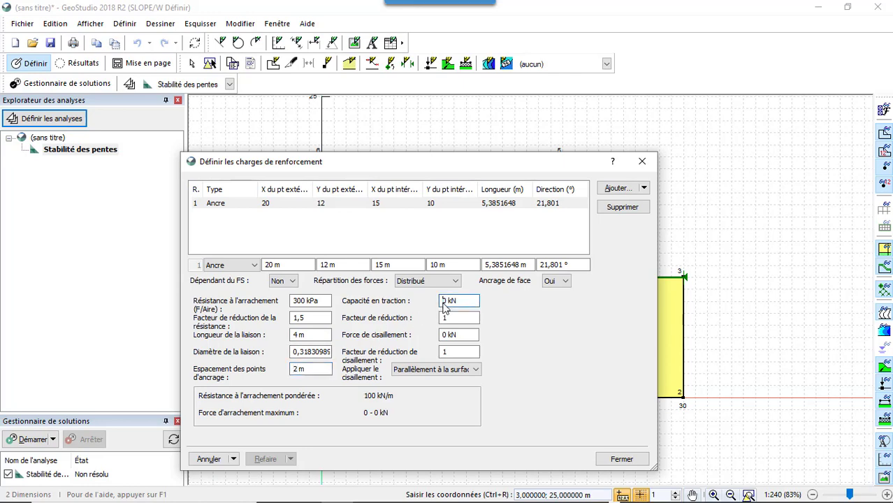
type("2")
left_click(458, 316)
left_click(458, 316)
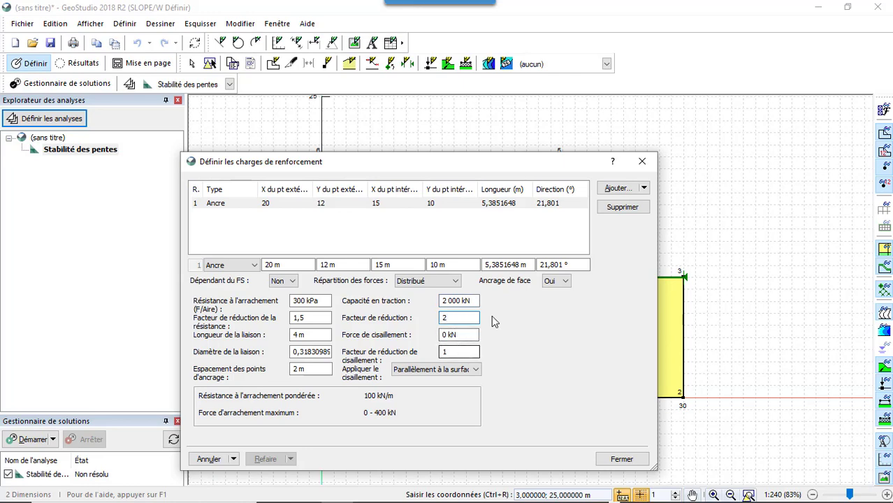
Clone the anchor and set the copy's outer point to (20, 17) m and inner point to (15, 15) m.
left_click(643, 188)
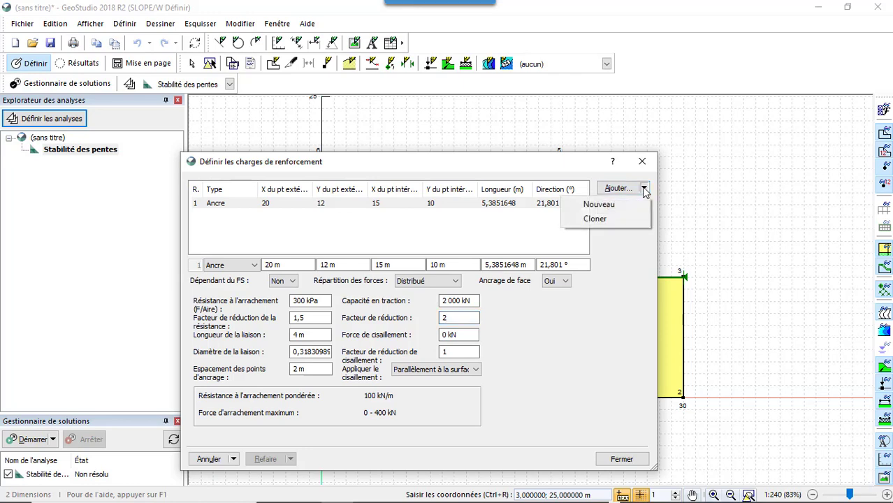
left_click(614, 218)
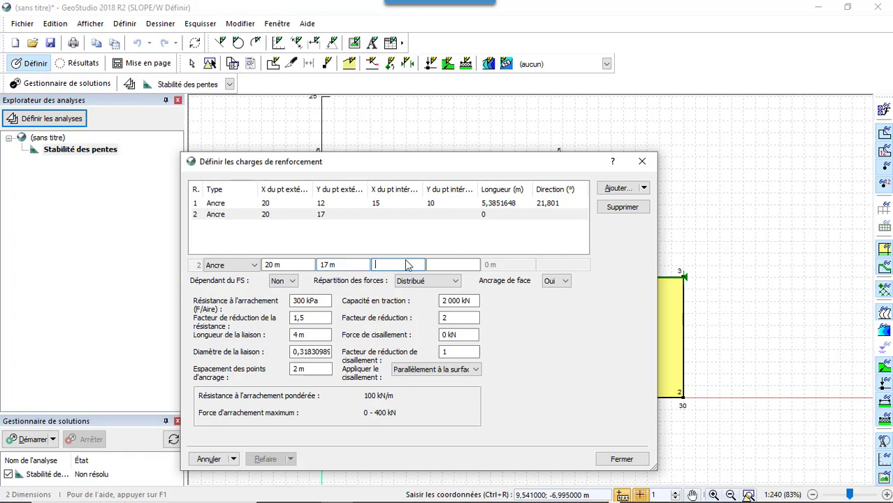
left_click_drag(467, 179, 497, 193)
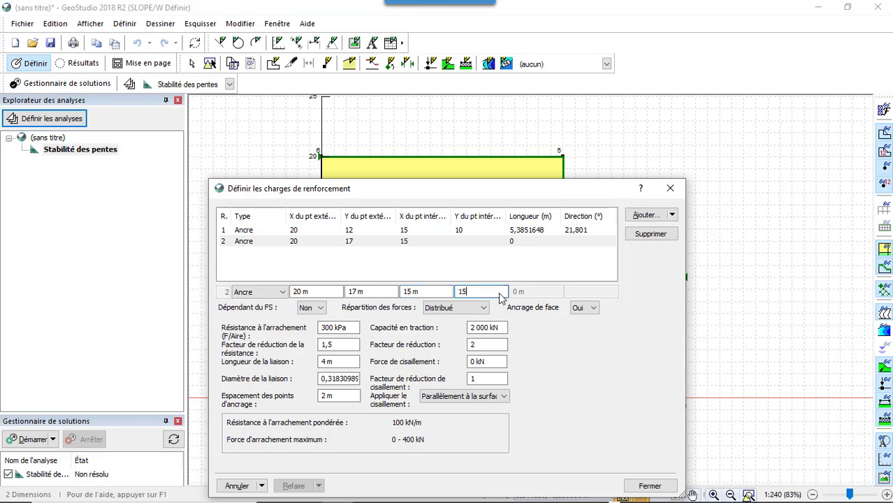
left_click(448, 291)
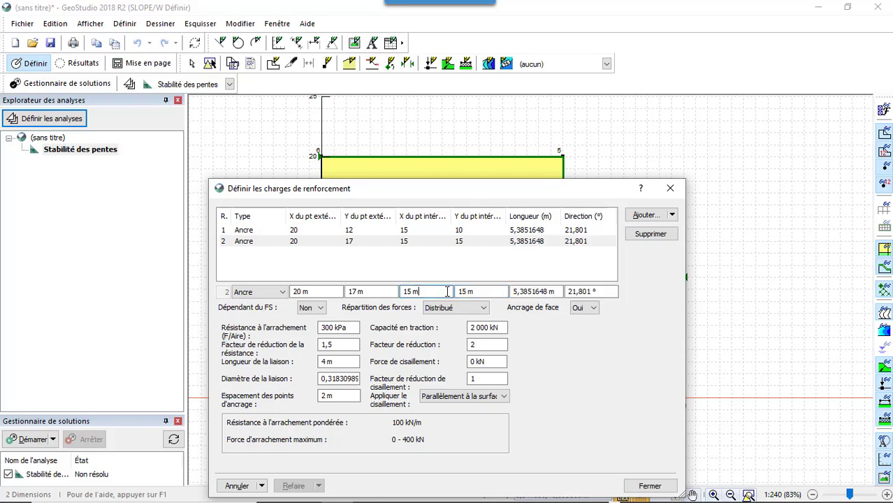
left_click_drag(500, 187, 426, 108)
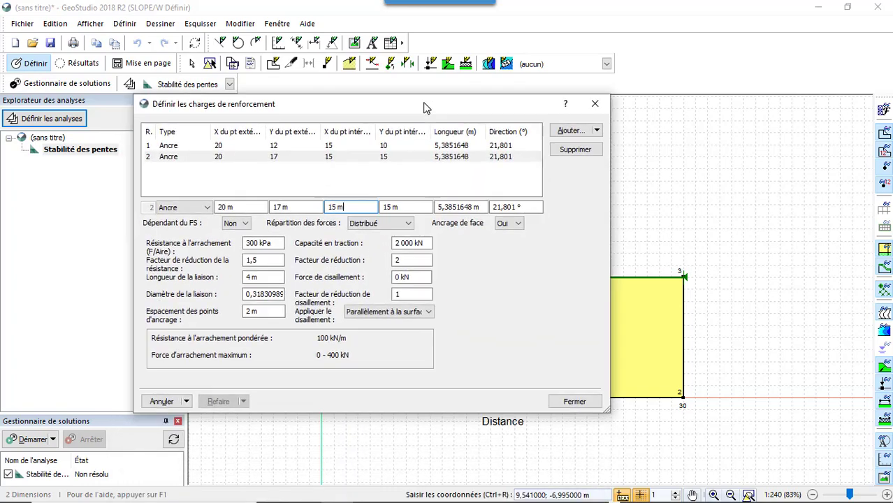
left_click(594, 105)
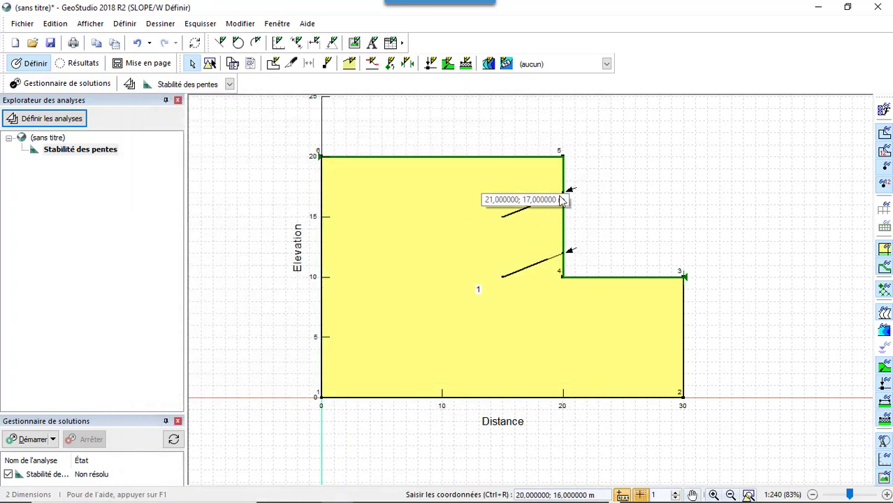
Examine the two anchors and their bonded lengths behind the vertical cut face.
scroll(572, 180, "up", 3)
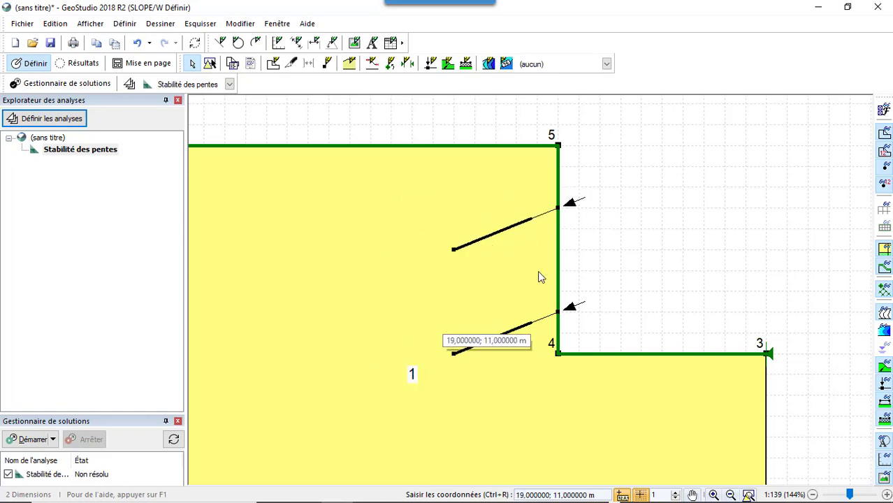
scroll(622, 284, "down", 5)
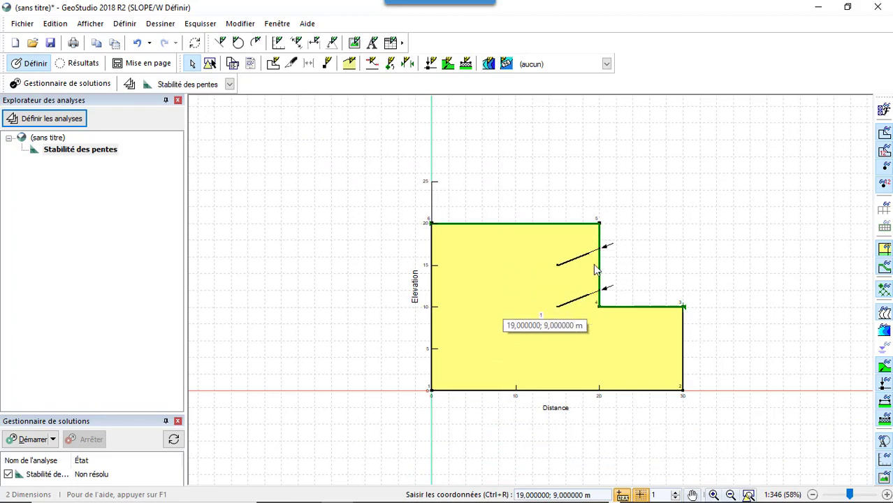
scroll(671, 252, "up", 2)
scroll(668, 247, "down", 2)
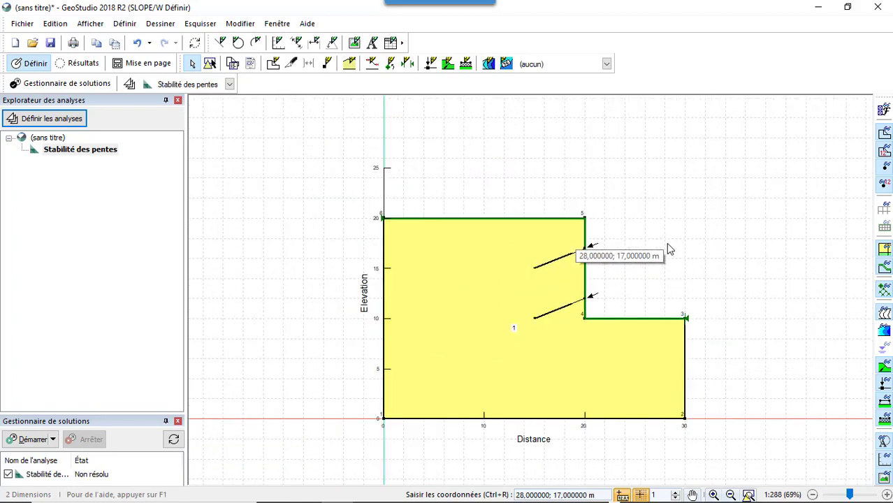
scroll(611, 221, "up", 1)
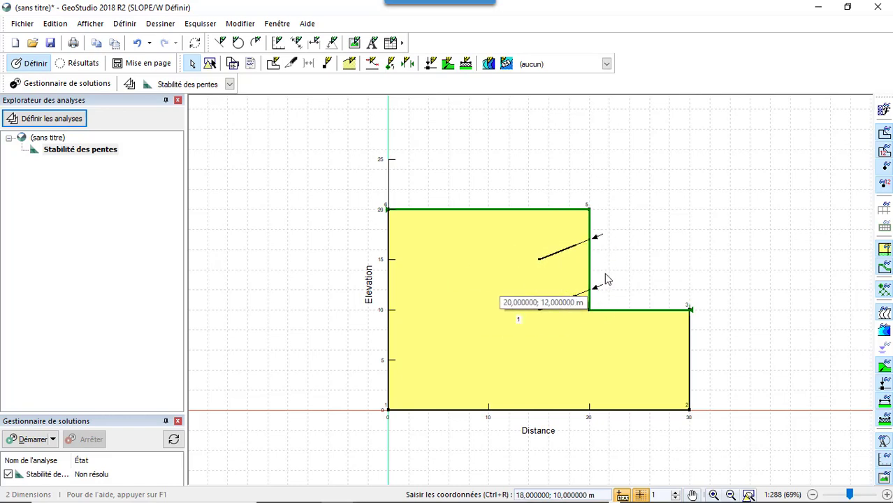
scroll(611, 238, "up", 1)
scroll(598, 202, "down", 2)
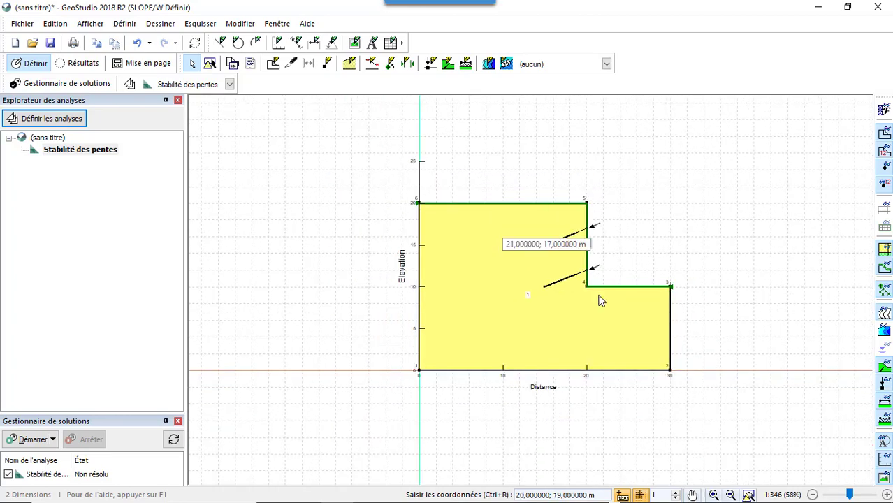
scroll(601, 297, "up", 1)
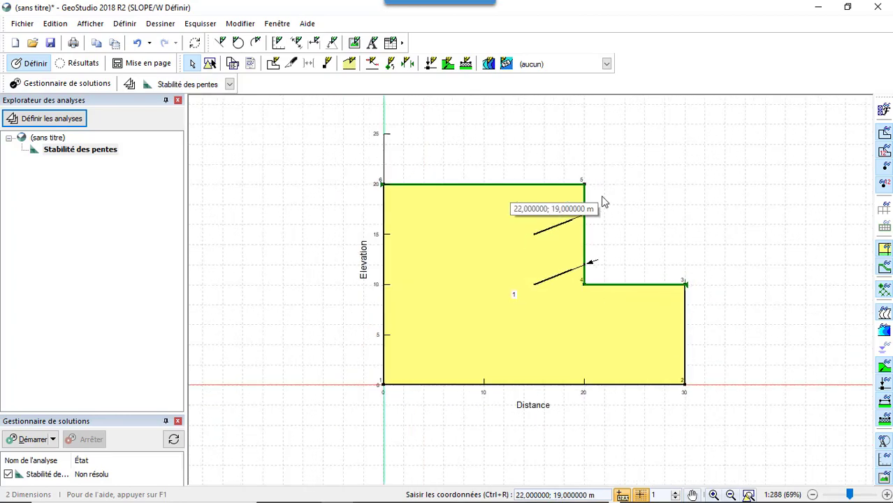
Draw the slip surface entry range along the upper ground surface from (7, 20) to (16, 20) m.
left_click(160, 26)
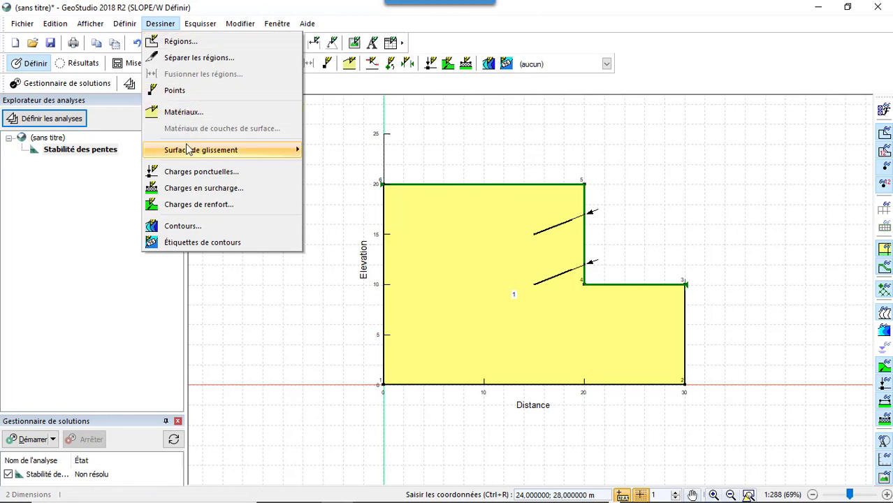
mouse_move(187, 149)
left_click(316, 151)
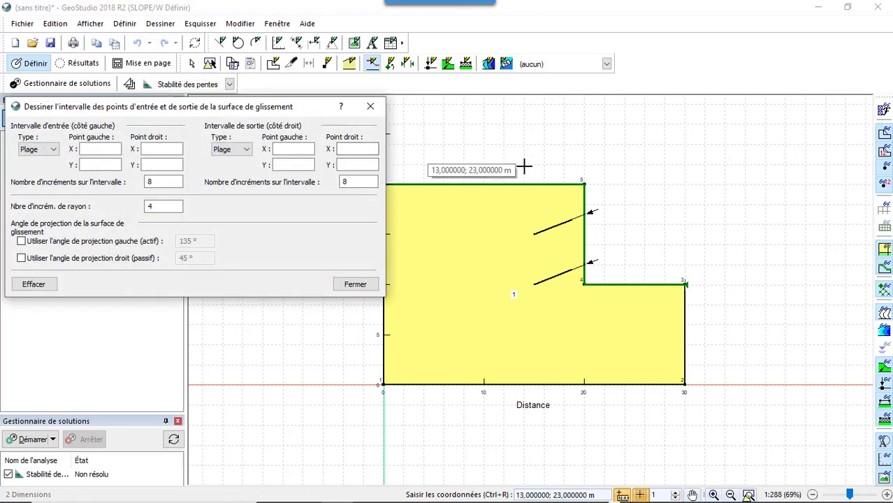
left_click(452, 186)
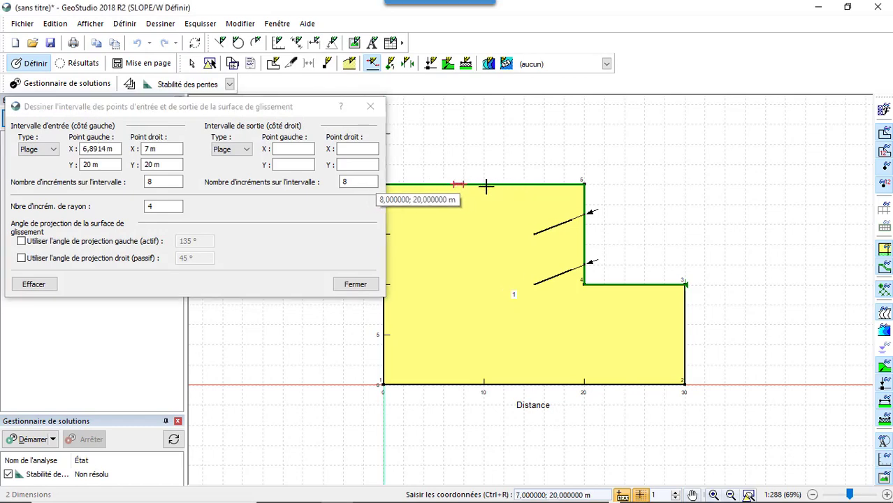
left_click_drag(487, 186, 535, 186)
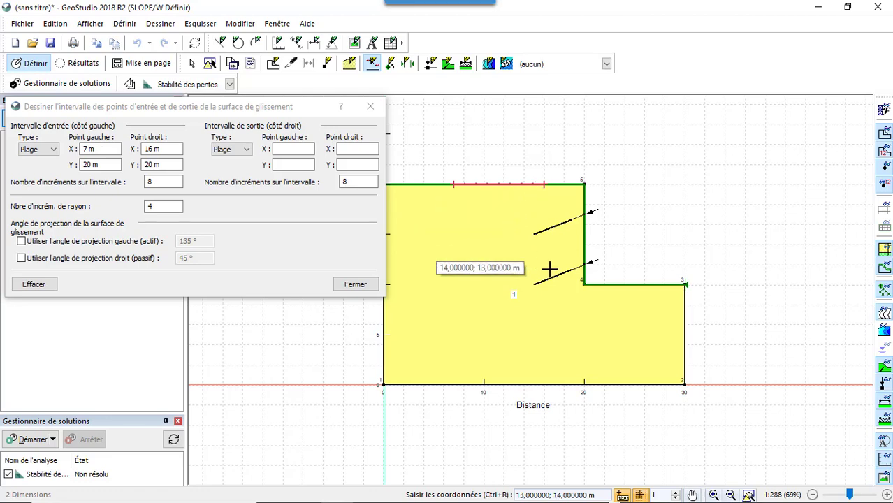
Place the slip surface exit at the single point (20, 10) m at the toe of the cut.
scroll(583, 282, "up", 4)
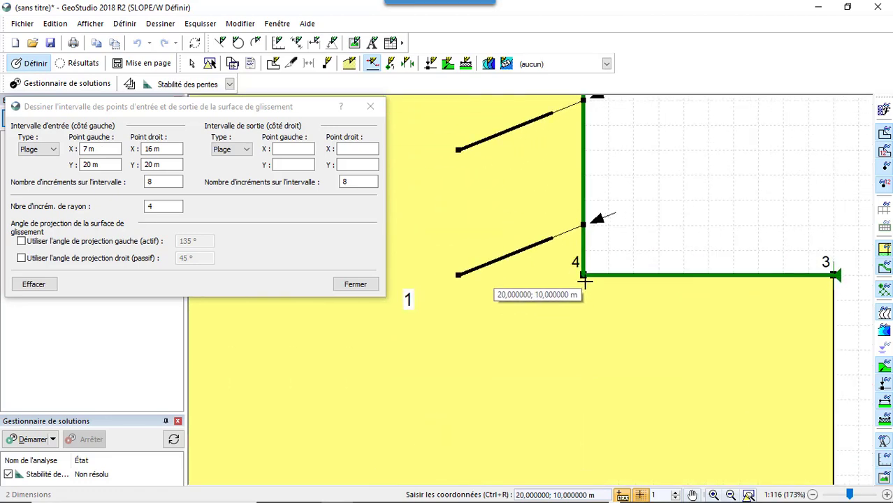
scroll(587, 287, "down", 3)
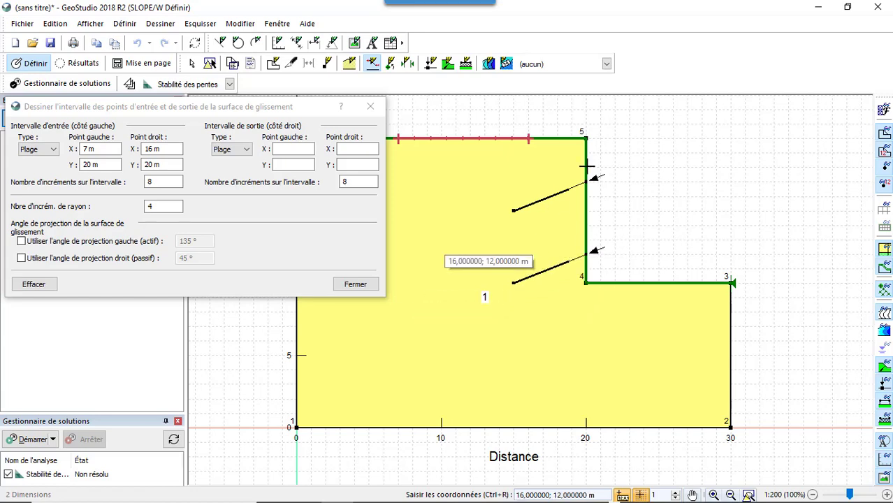
scroll(586, 283, "up", 1)
scroll(585, 283, "up", 5)
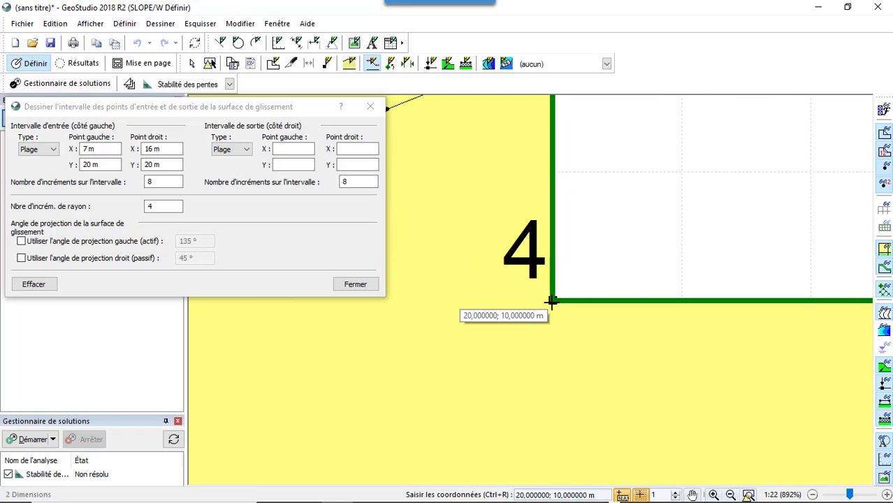
left_click(552, 302)
scroll(548, 307, "down", 7)
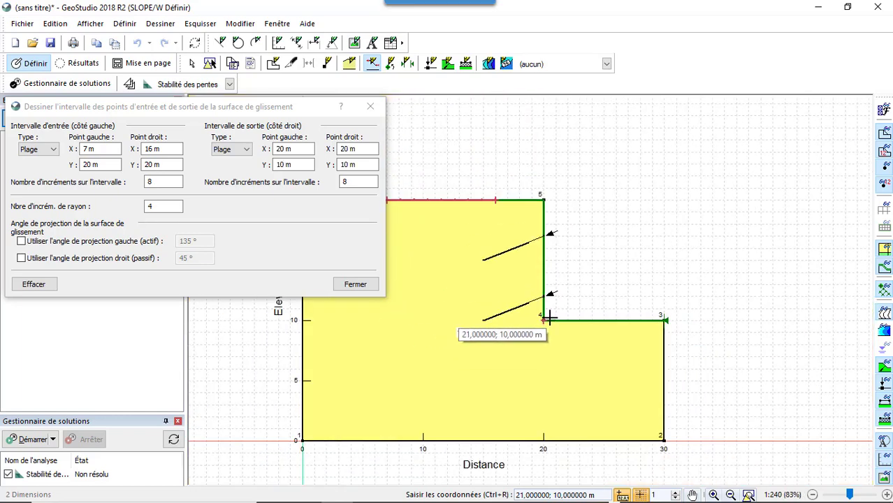
left_click(370, 107)
Place the slip surface axis point above the crest of the cut at (19, 23) m.
scroll(496, 248, "down", 1)
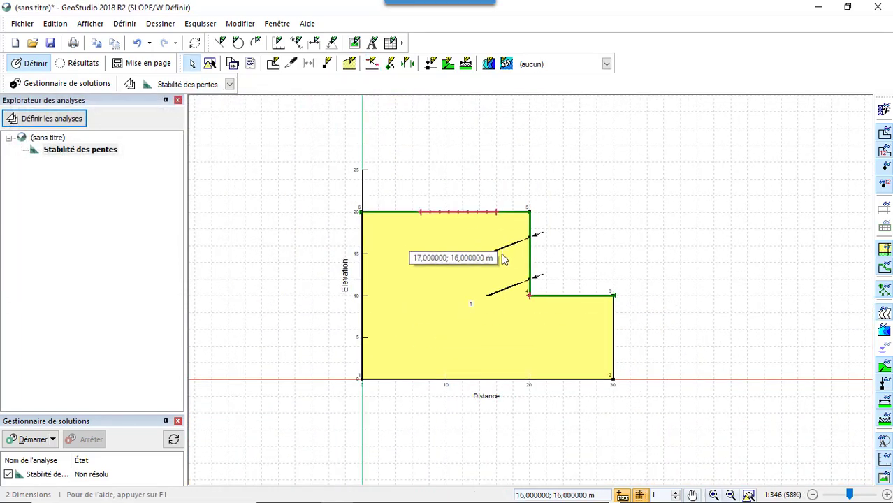
scroll(489, 262, "up", 1)
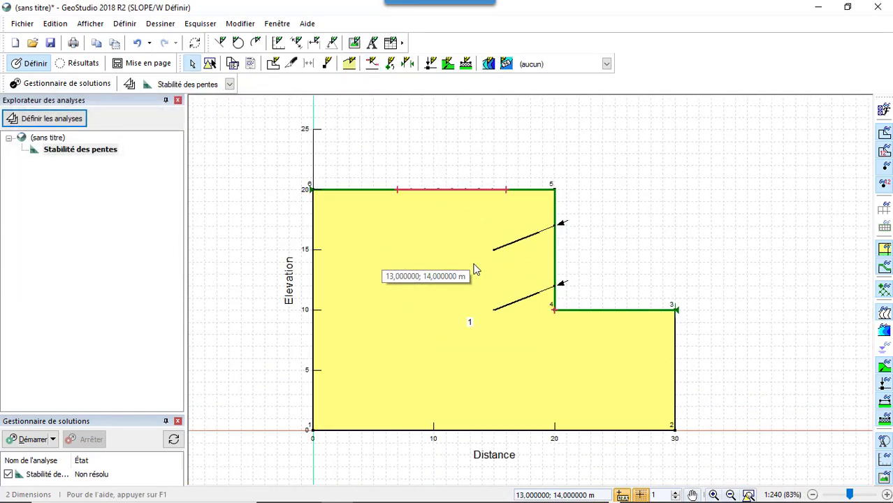
left_click(151, 25)
mouse_move(223, 150)
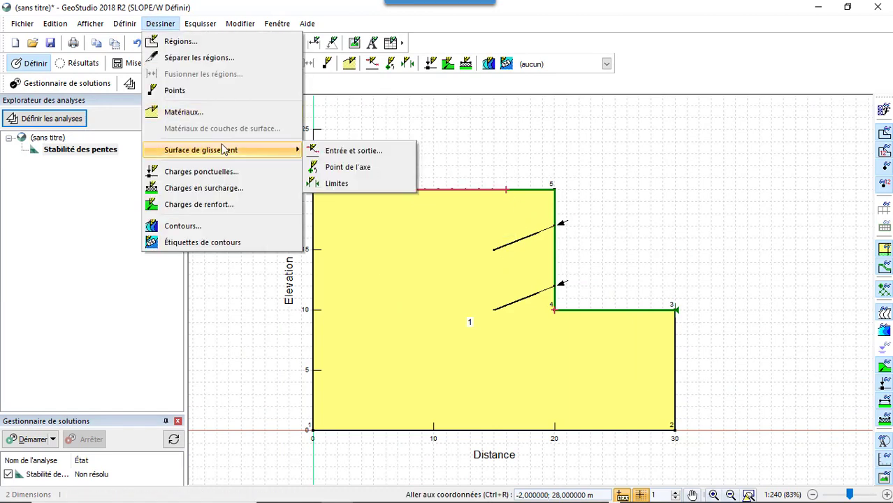
left_click(359, 168)
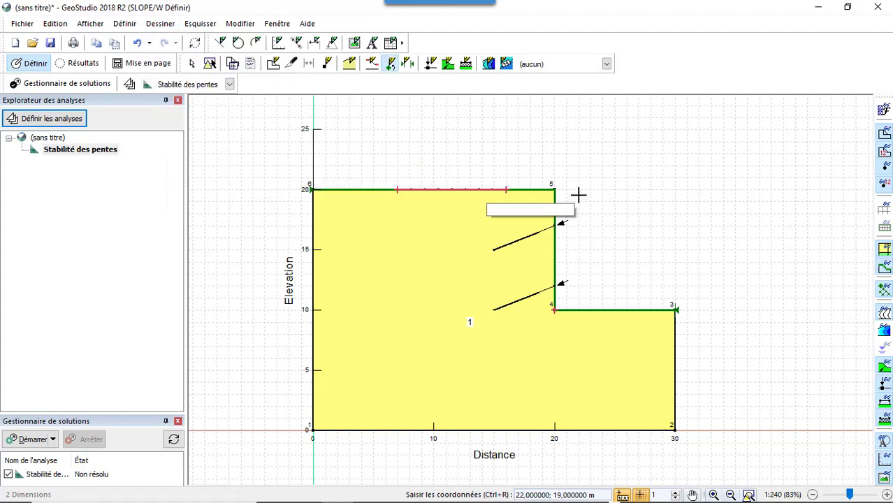
scroll(550, 173, "up", 3)
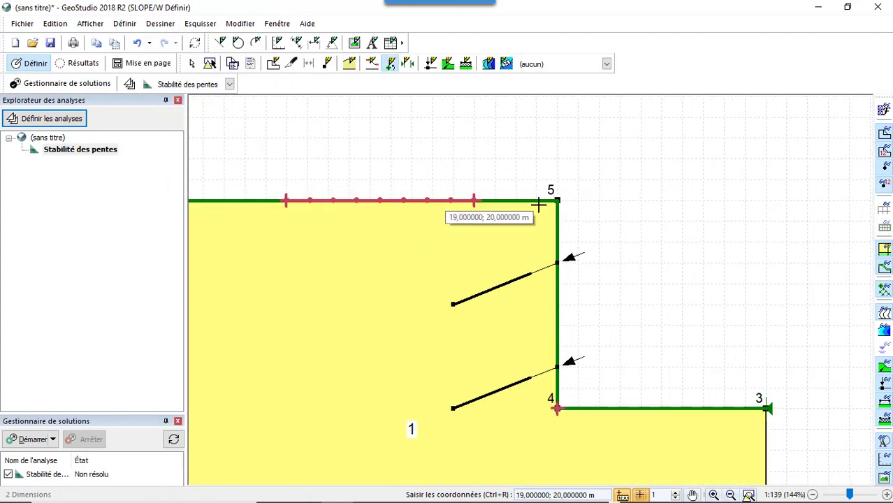
scroll(564, 184, "down", 3)
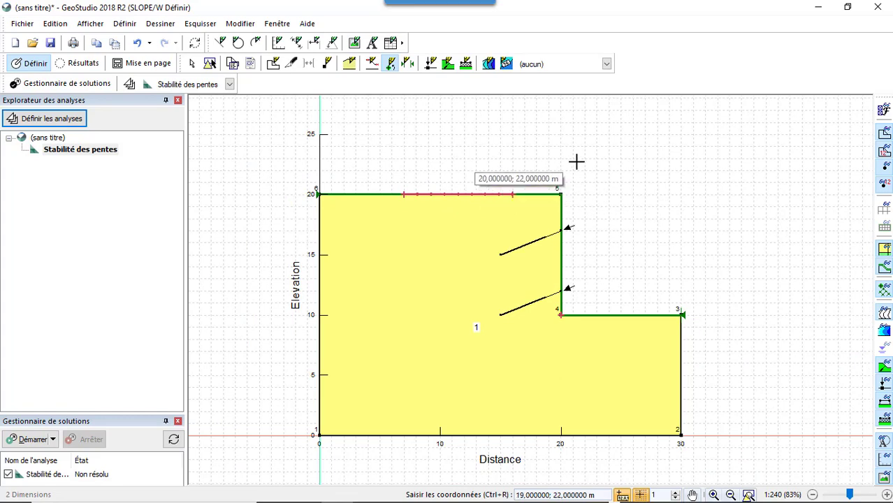
scroll(557, 165, "up", 1)
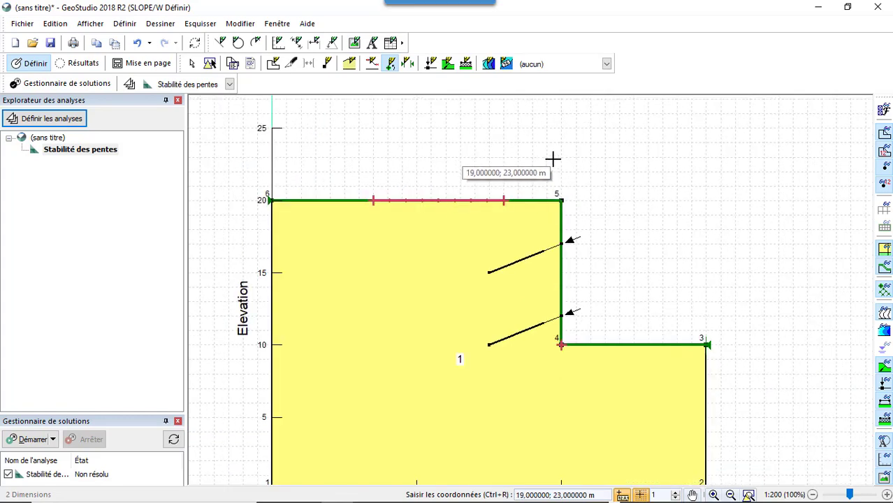
left_click(552, 157)
key("Escape")
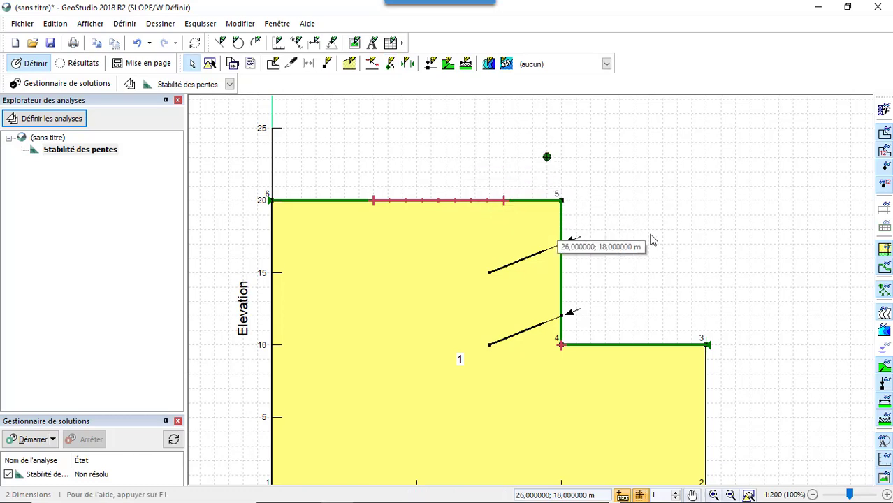
Start solving the slope stability analysis and save the project in Documents as "ENCRAGE &".
scroll(650, 239, "down", 3)
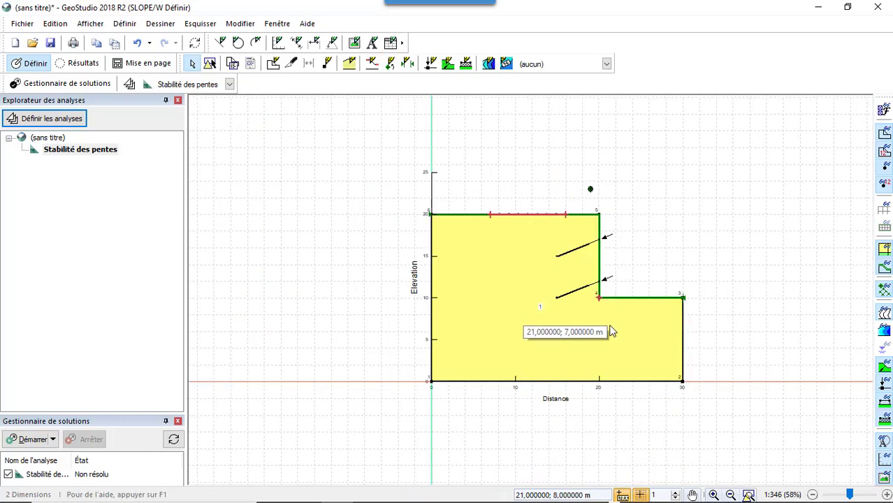
scroll(608, 336, "up", 1)
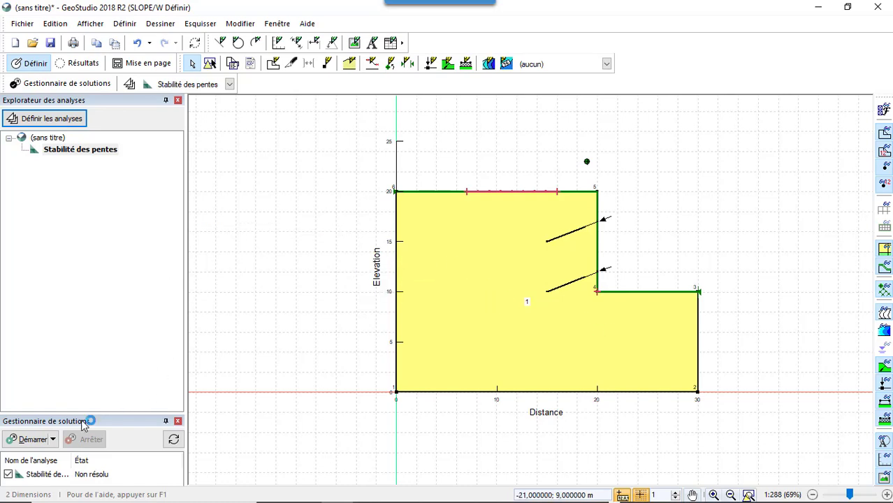
left_click(44, 443)
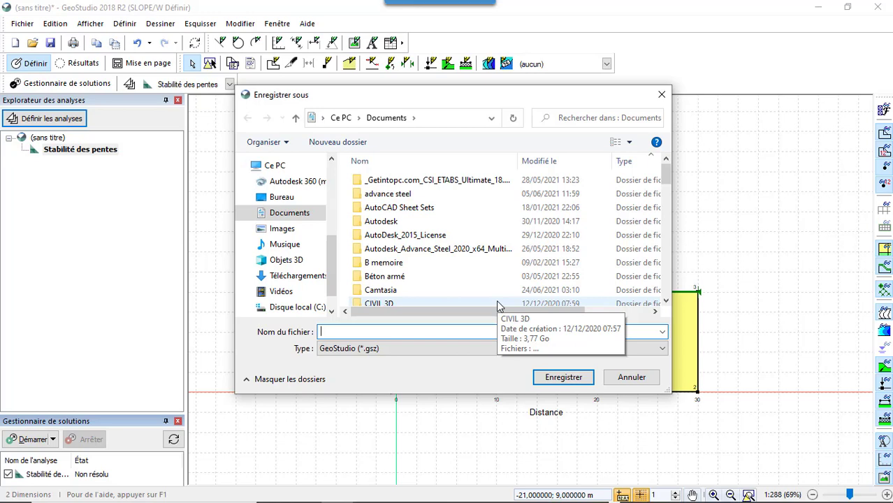
type("ENCRA")
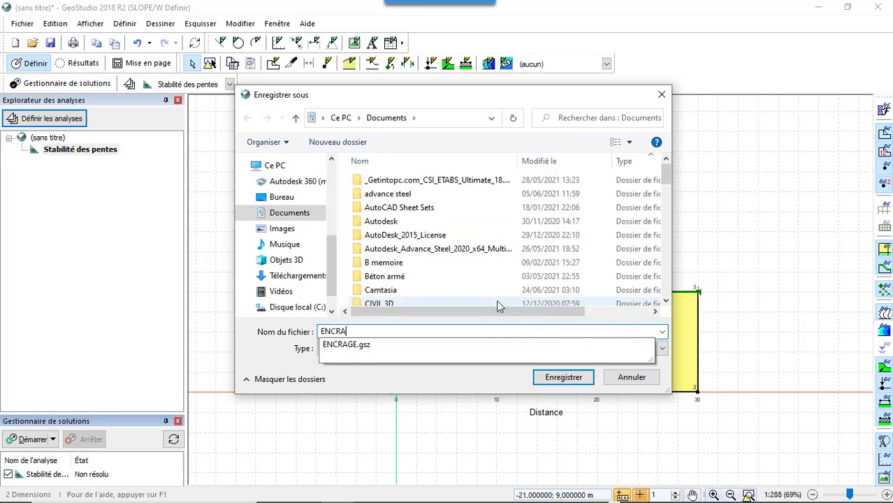
type("GE ")
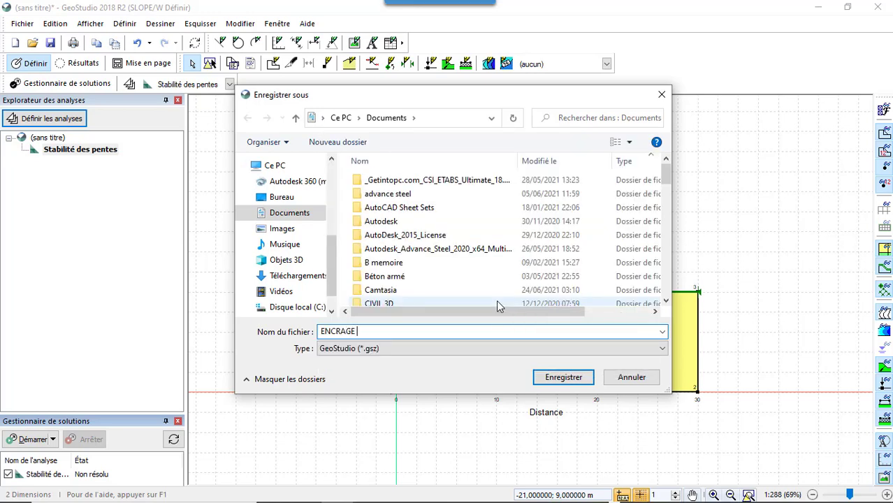
type("&")
left_click(580, 383)
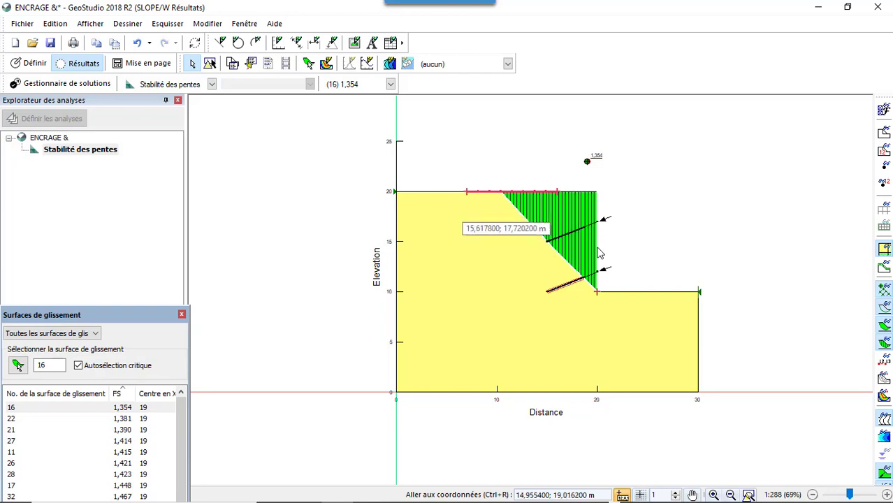
Examine the critical slip surface, its safety factor and where it crosses the two anchors.
scroll(560, 229, "up", 3)
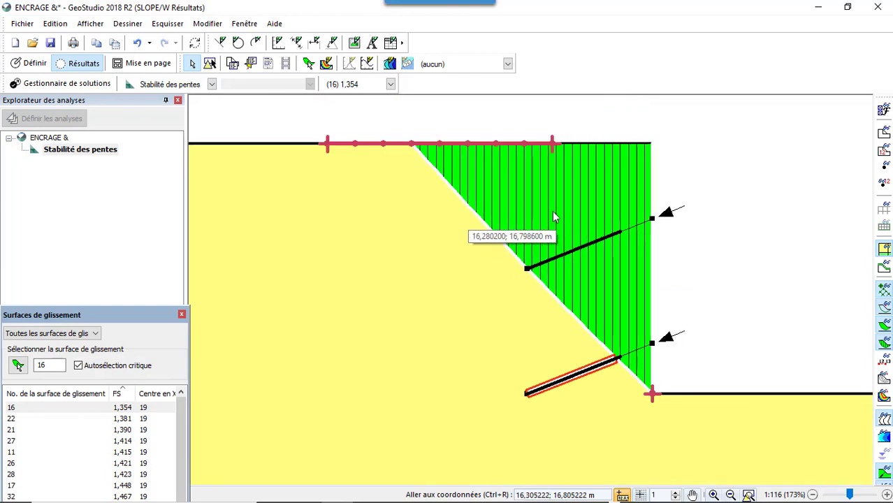
scroll(566, 283, "down", 2)
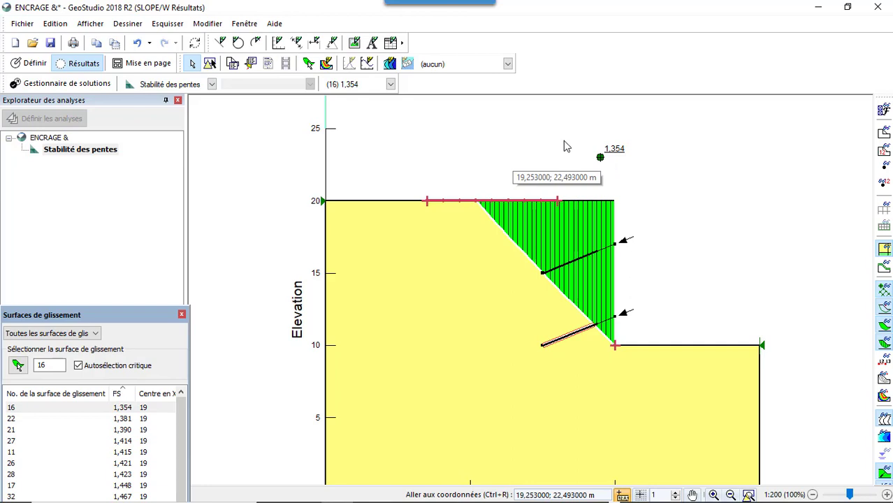
scroll(597, 327, "up", 2)
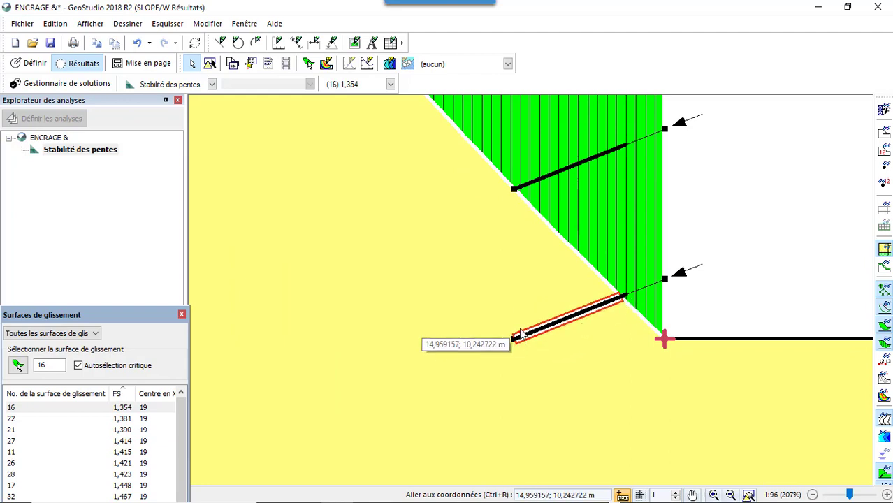
scroll(647, 302, "down", 2)
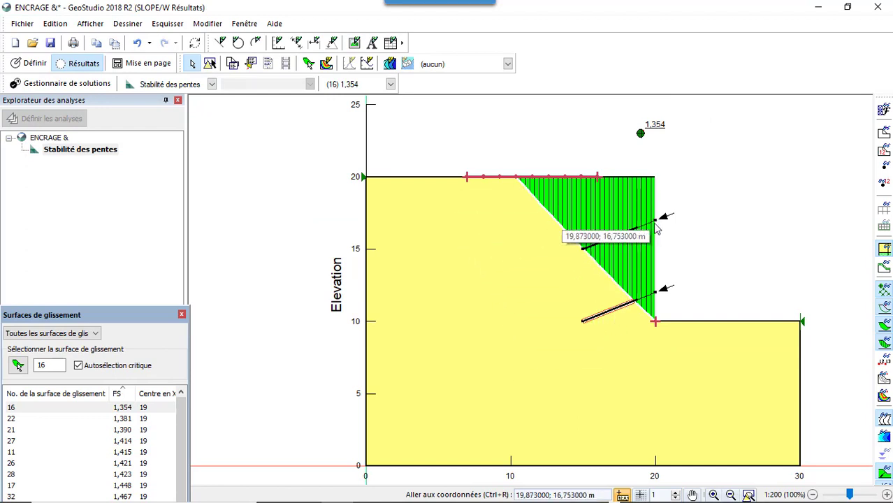
scroll(654, 318, "up", 2)
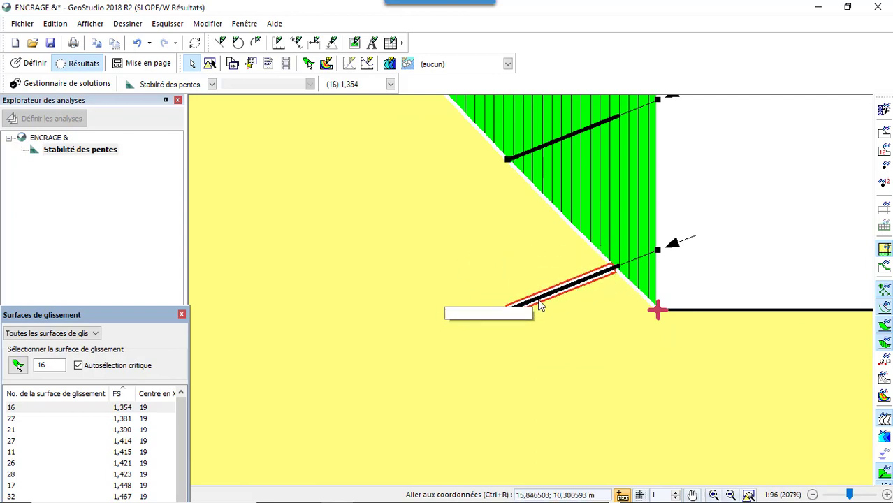
scroll(599, 296, "down", 4)
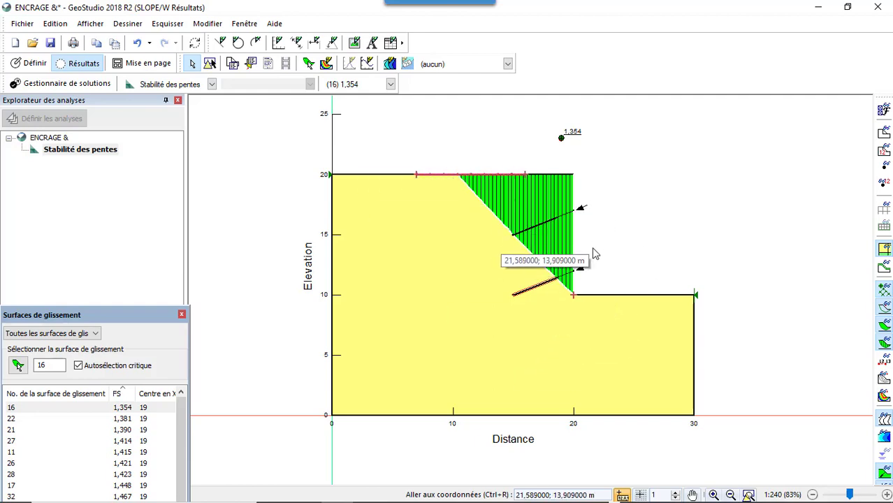
Show the free body diagram and force polygon of slice 20 and read through its force data.
left_click(250, 64)
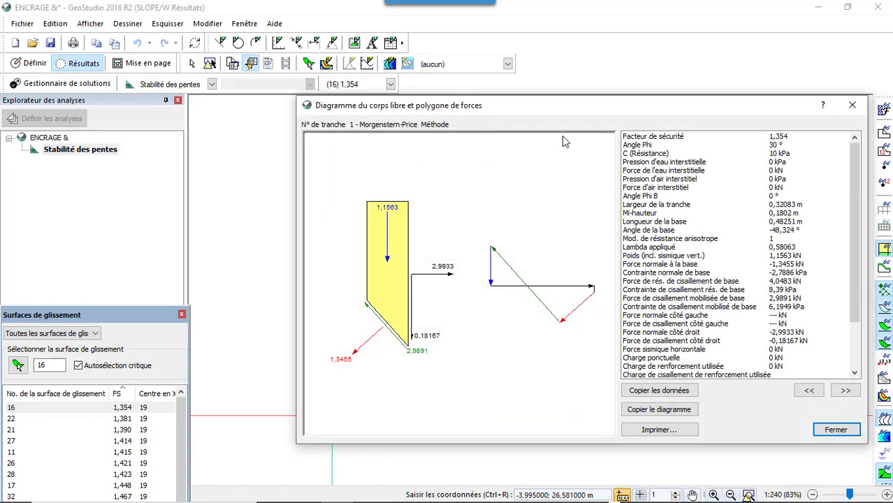
mouse_move(568, 120)
left_mouse_down()
mouse_move(548, 267)
mouse_move(522, 148)
left_mouse_up()
left_click(532, 213)
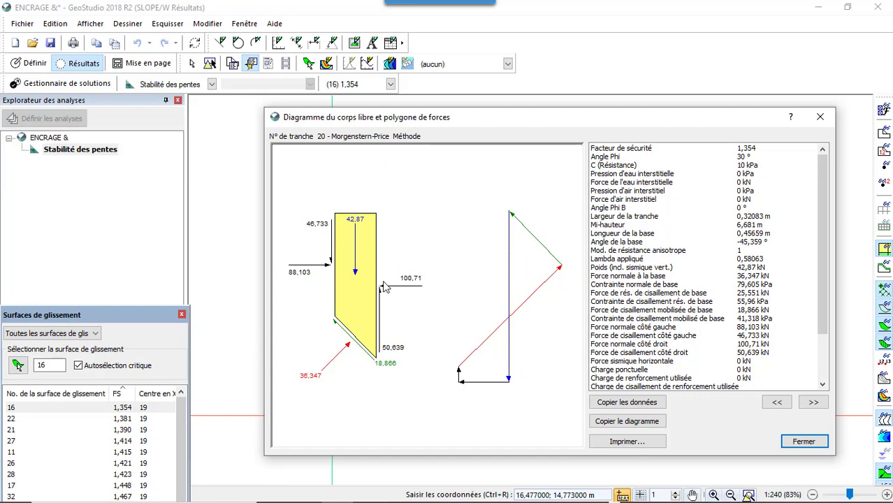
left_click_drag(579, 119, 542, 170)
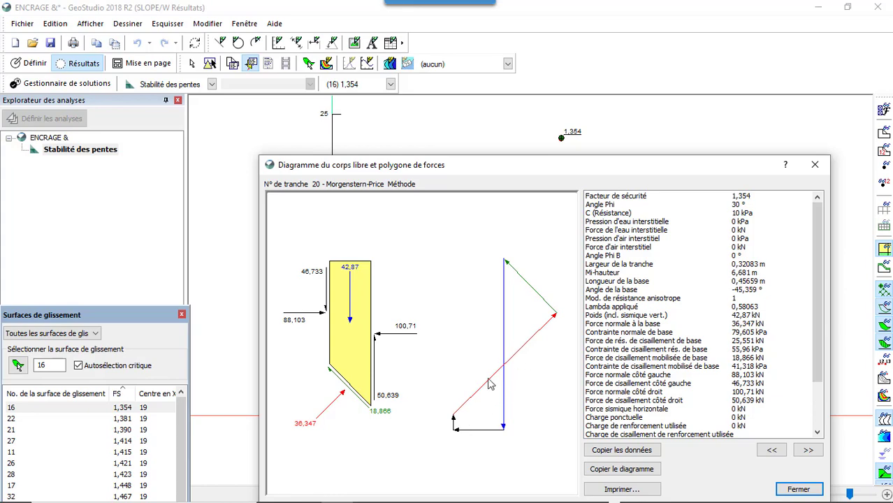
scroll(689, 246, "down", 3)
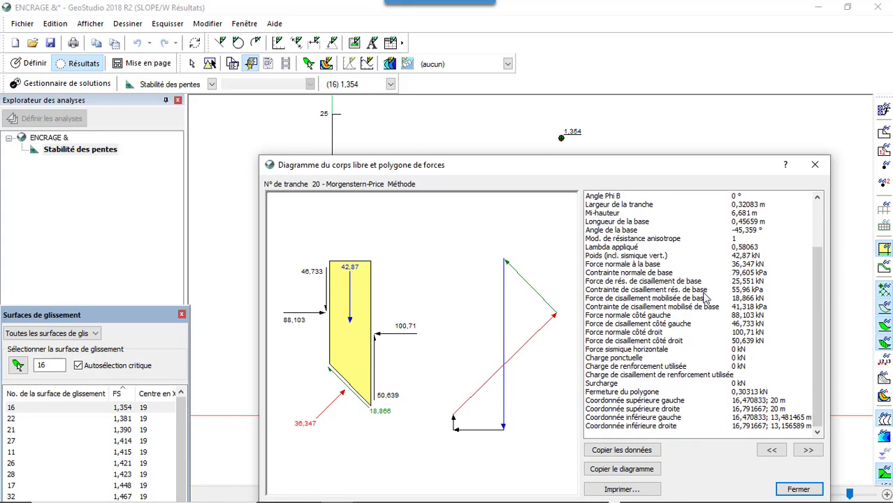
scroll(706, 308, "up", 3)
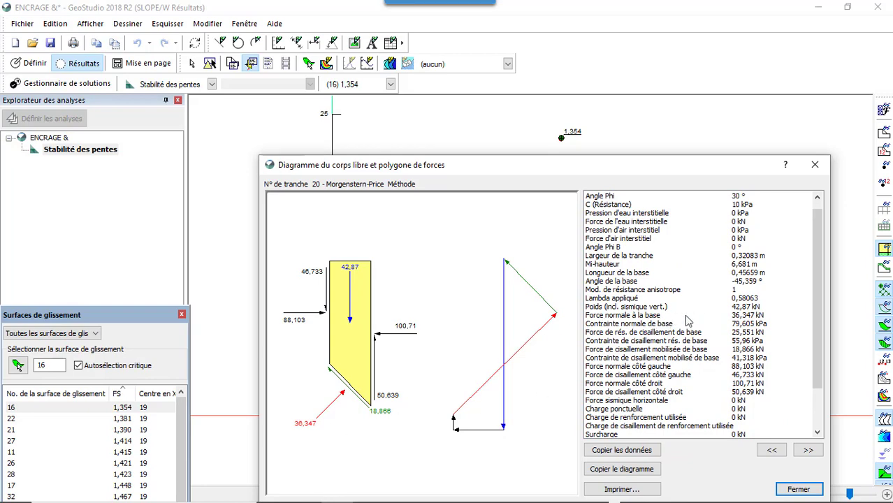
Inspect the forces on slice 29 near the cut face, including its reinforcement load, and close the slice diagram.
left_click_drag(645, 176, 627, 292)
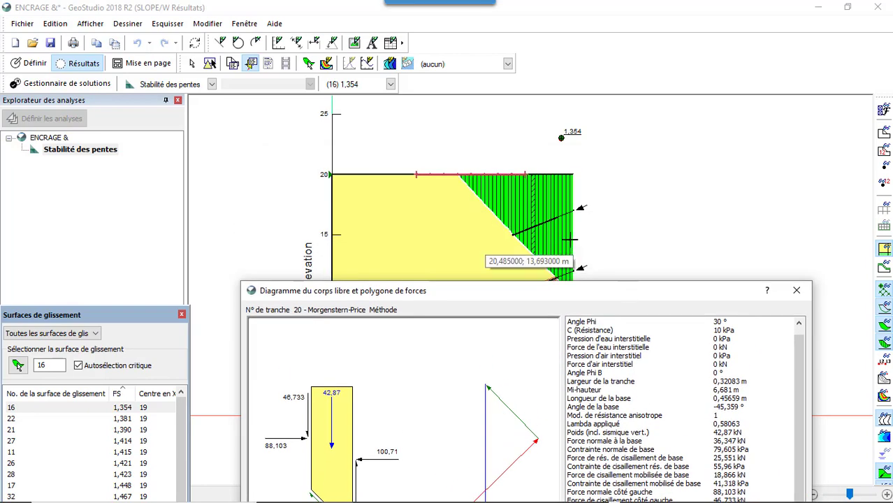
left_click(524, 218)
left_click_drag(545, 296, 576, 236)
left_click(556, 266)
left_click(569, 259)
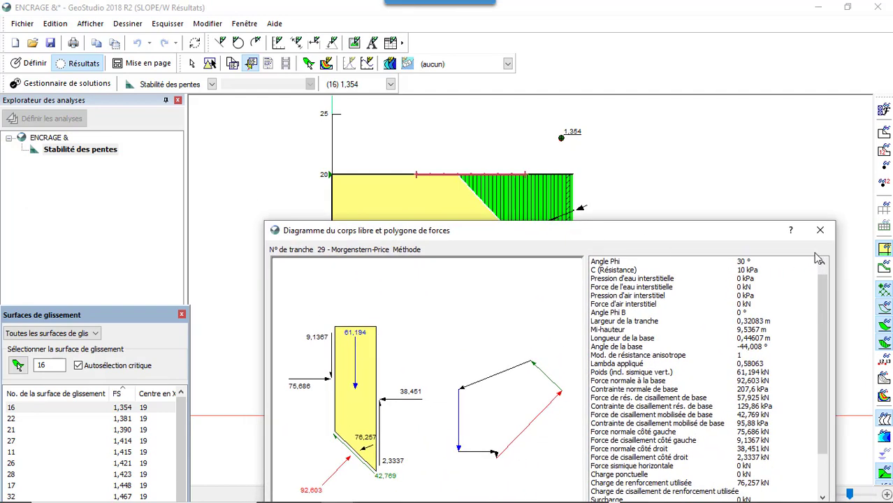
left_click(819, 230)
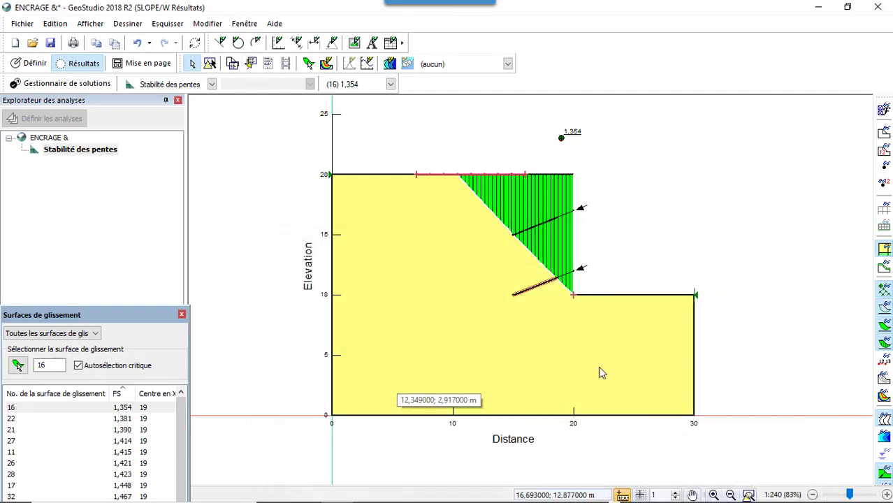
Review the display and color options of the slip surface color map and close them unchanged.
left_click(326, 64)
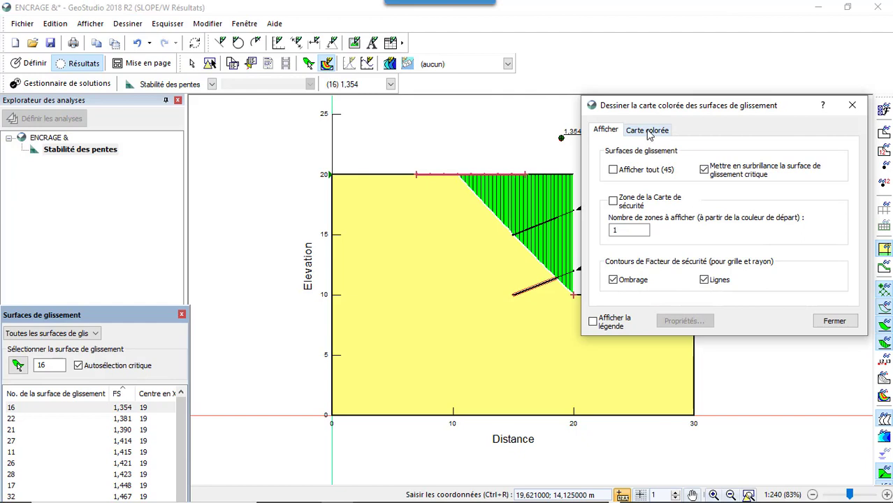
left_click(649, 131)
left_click(604, 131)
left_click(852, 105)
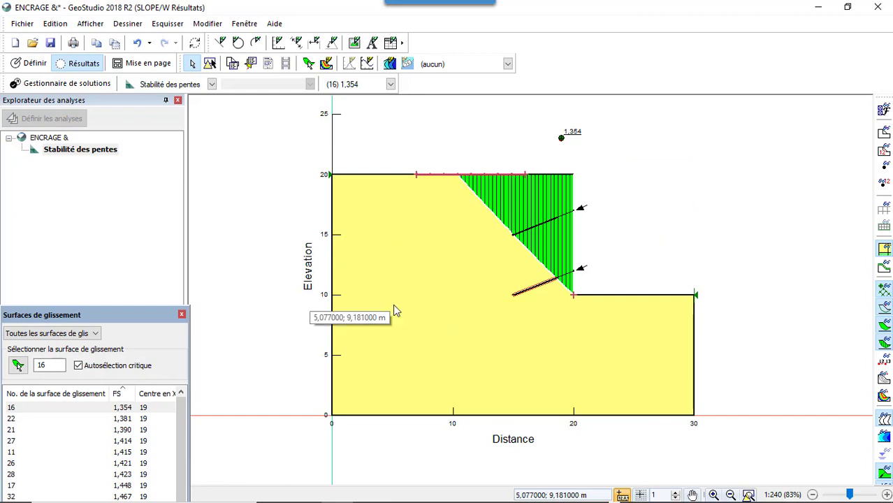
Display the Phi, Cohesion and Unit Weight contours of the soil one after another.
left_click(390, 65)
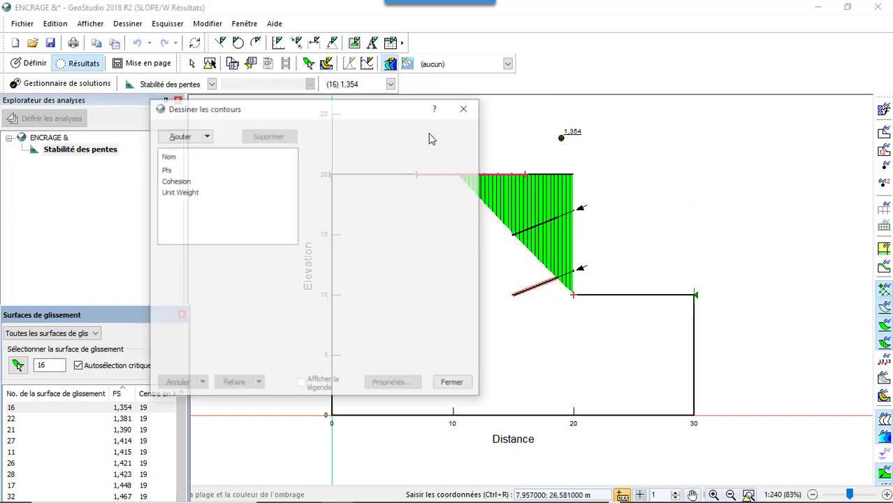
left_click(165, 170)
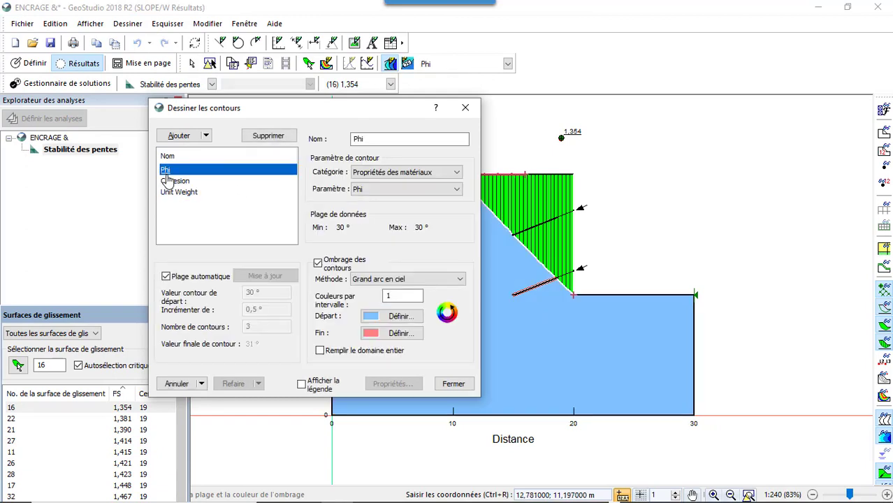
left_click_drag(346, 111, 382, 37)
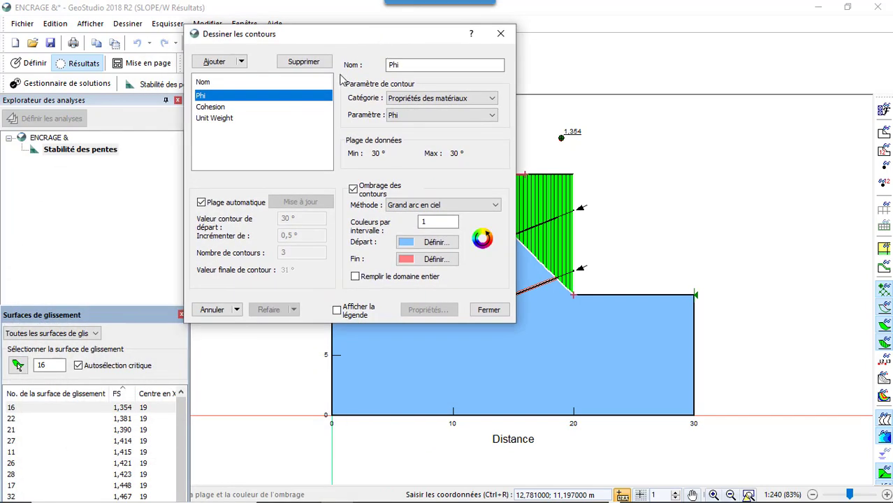
left_click(210, 108)
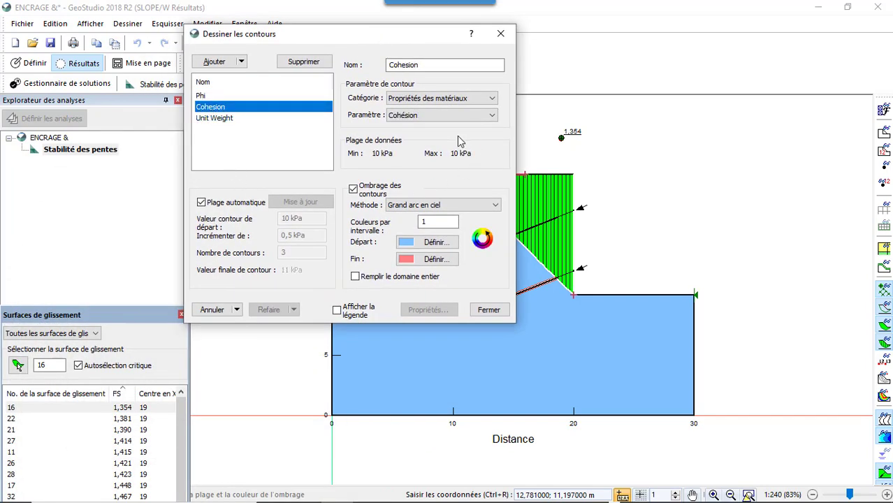
left_click(211, 118)
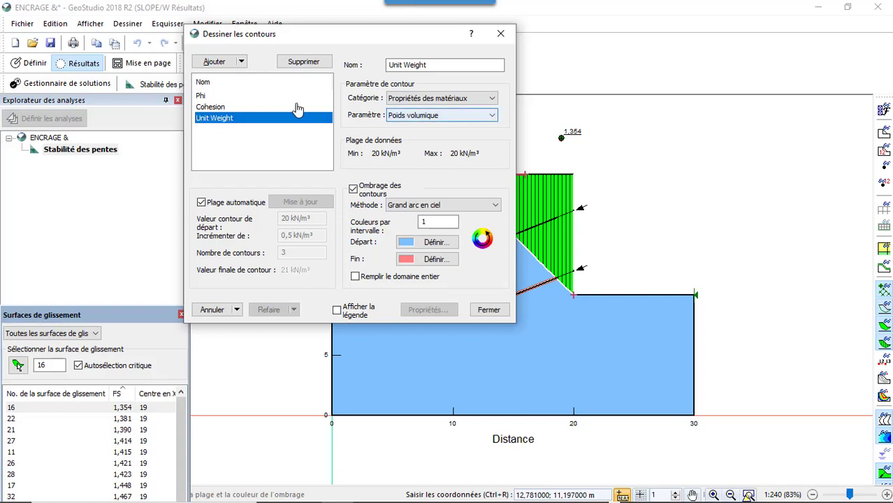
Close the contour settings and display the Factor of Safety vs. Lambda graph for the current slip surface.
left_click_drag(311, 36, 255, 121)
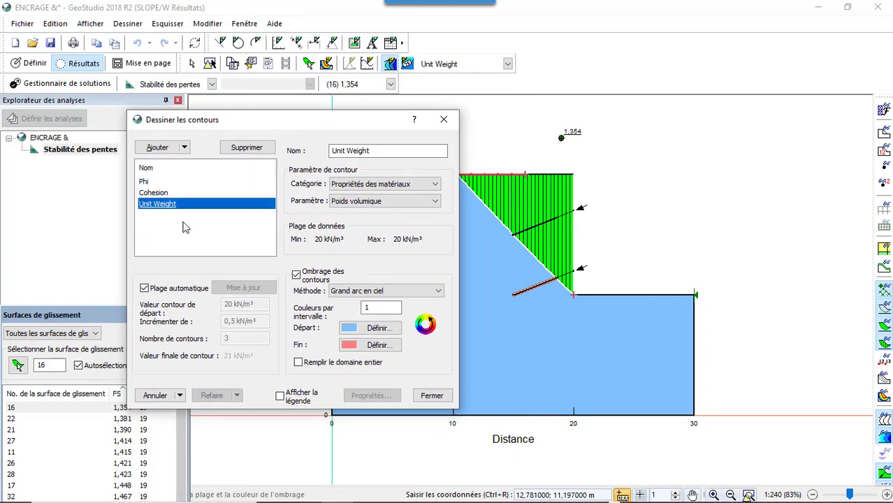
left_click(443, 121)
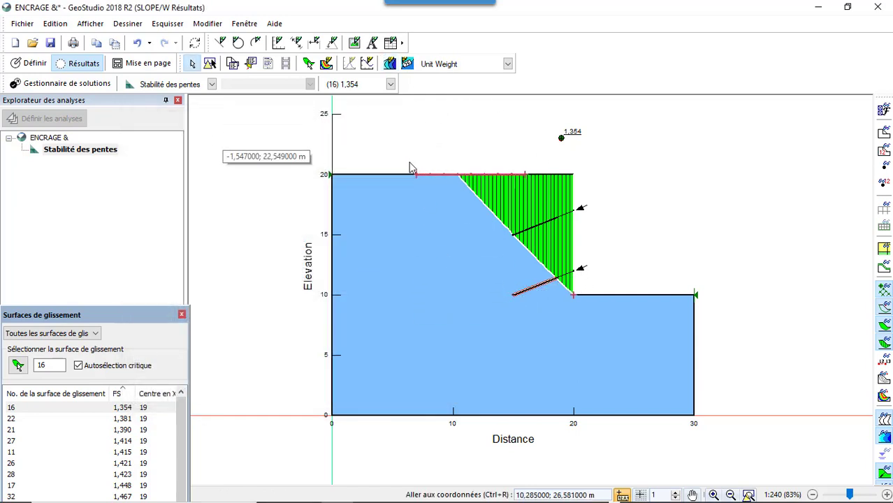
left_click(367, 63)
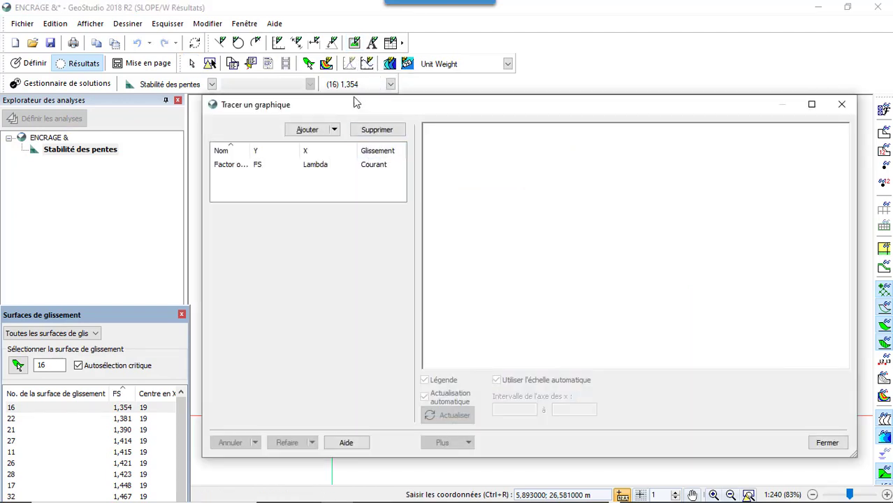
left_click_drag(353, 104, 256, 37)
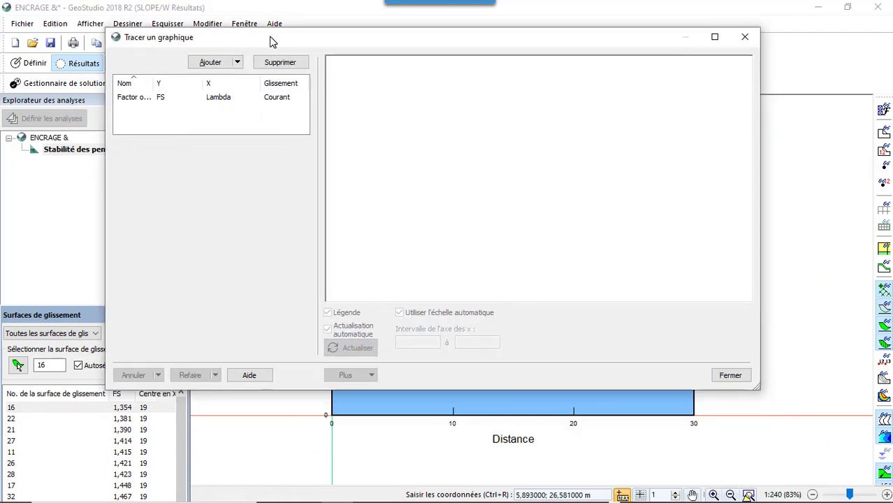
left_click(222, 105)
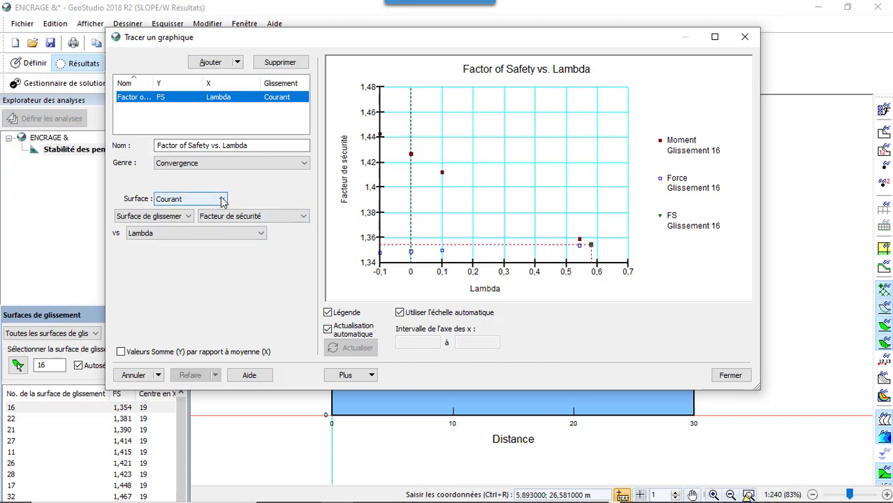
Add a new graph of type Tranche and set its slip surface to Critique.
left_click(221, 63)
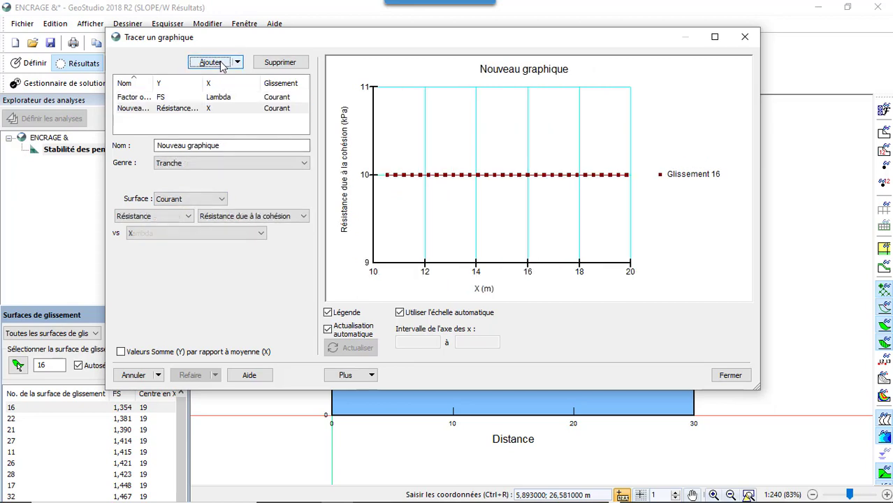
left_click(248, 166)
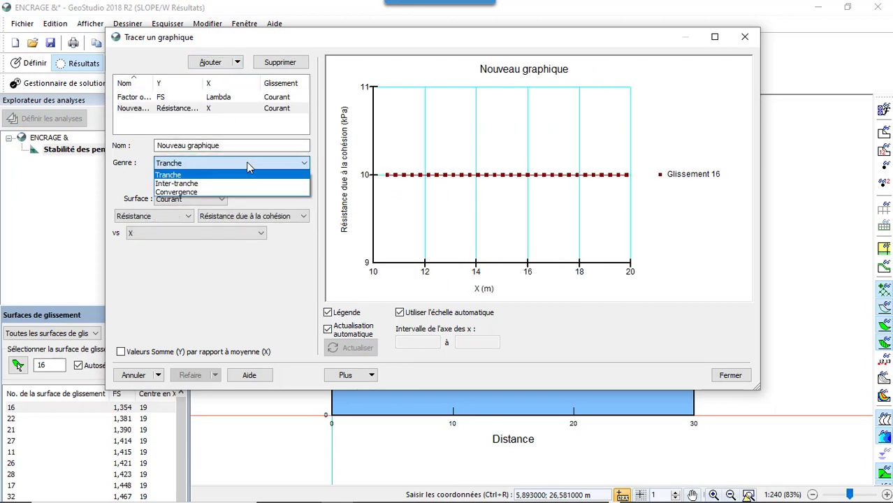
left_click(249, 166)
left_click(224, 199)
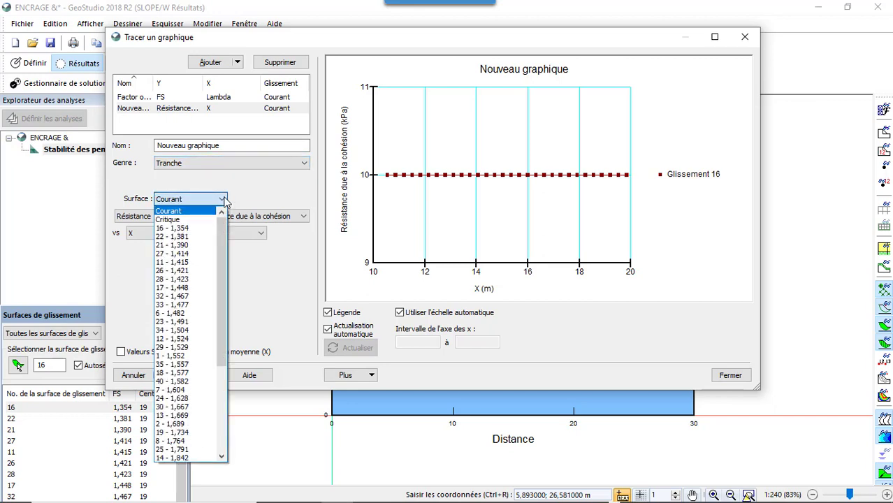
left_click(196, 219)
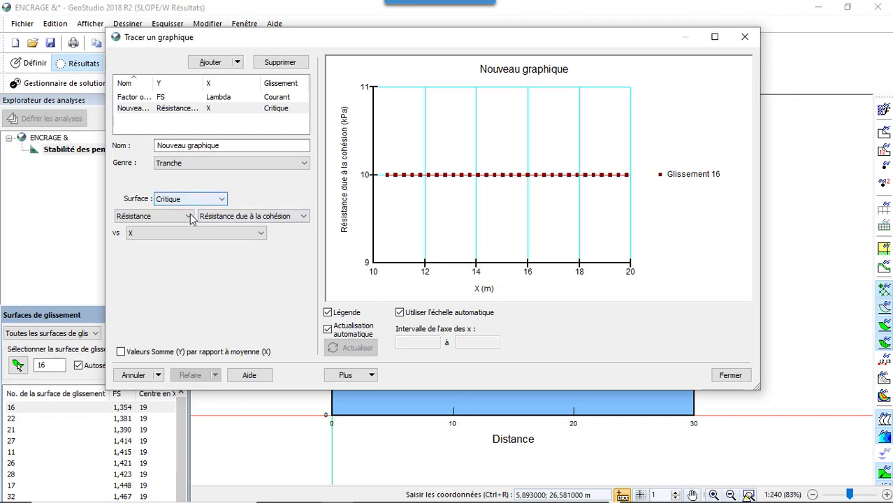
Plot Force de renforcement from the Forces de glissement category against X in the new graph.
left_click(189, 217)
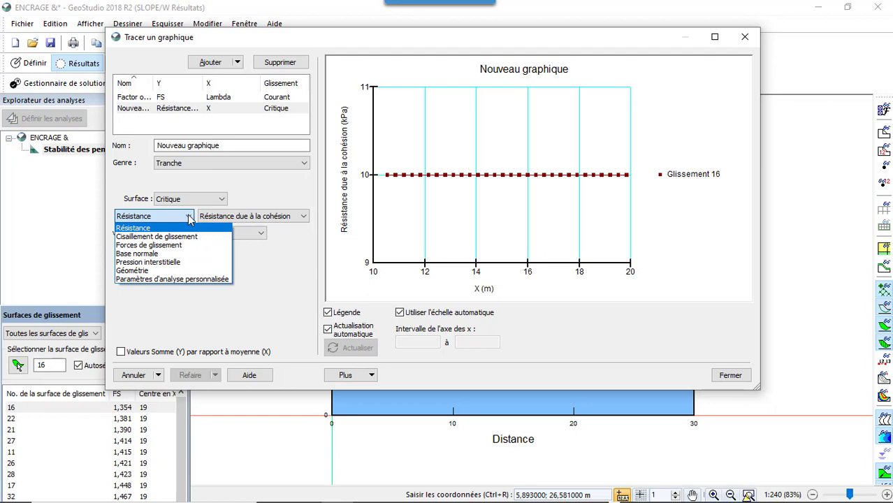
left_click(178, 246)
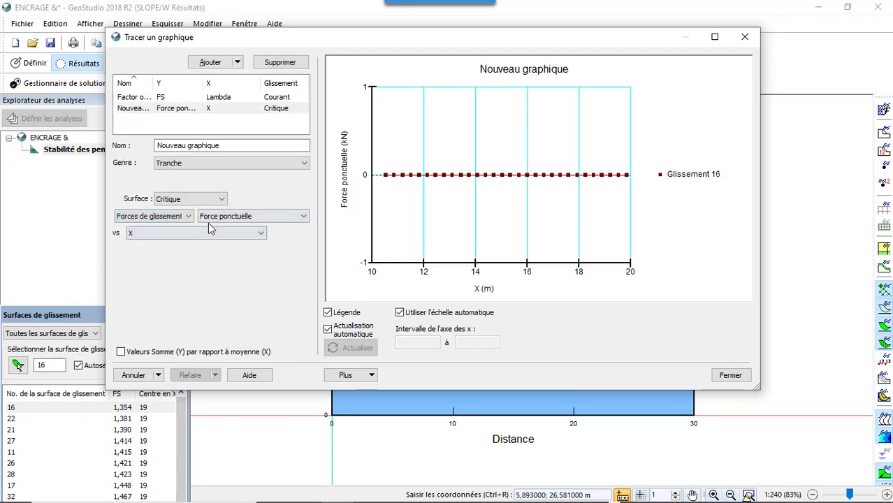
left_click(262, 218)
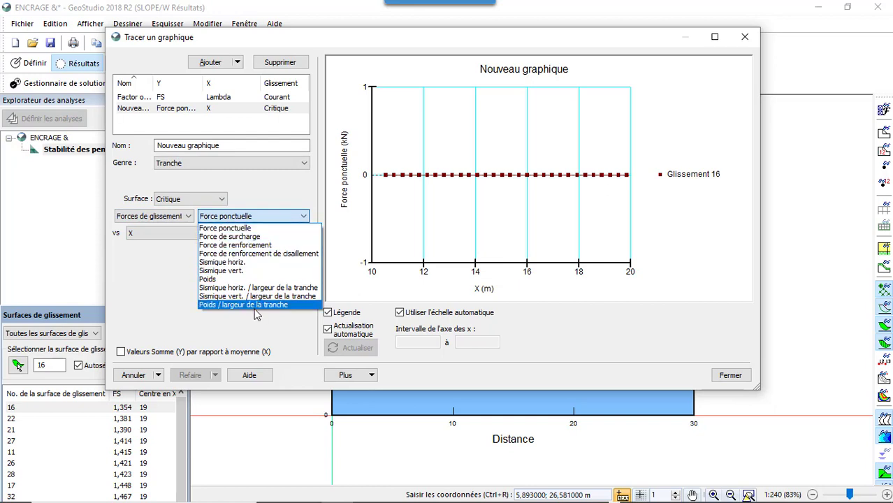
left_click(244, 246)
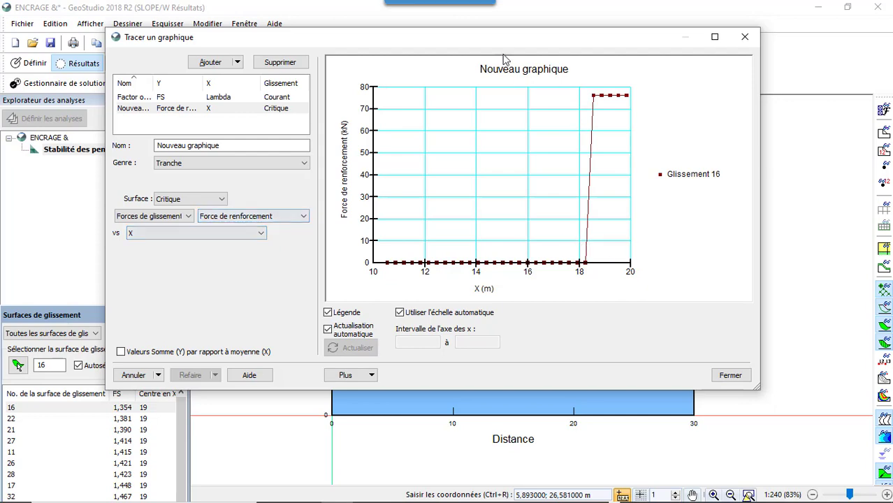
View the reinforcement force plotted against Distance and against No. de la tranche, and set the horizontal variable back to X.
mouse_move(508, 38)
left_mouse_down()
mouse_move(462, 325)
mouse_move(450, 501)
mouse_move(458, 319)
mouse_move(501, 77)
left_mouse_up()
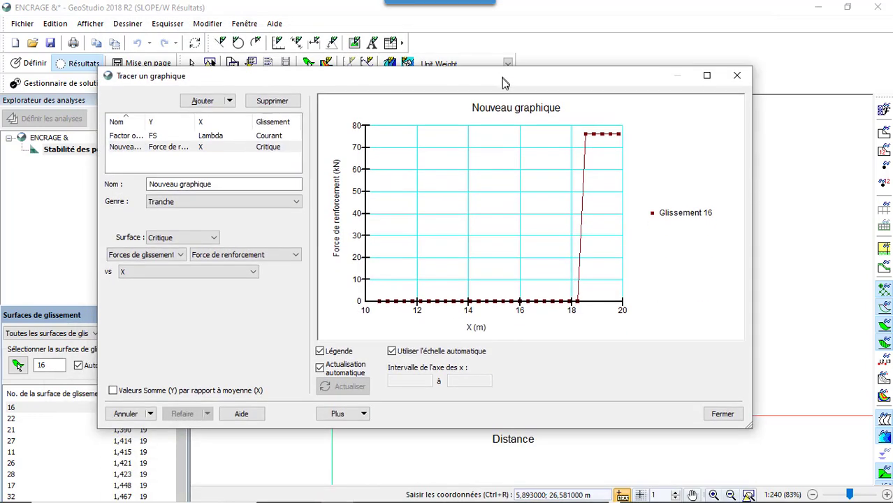
left_click(249, 278)
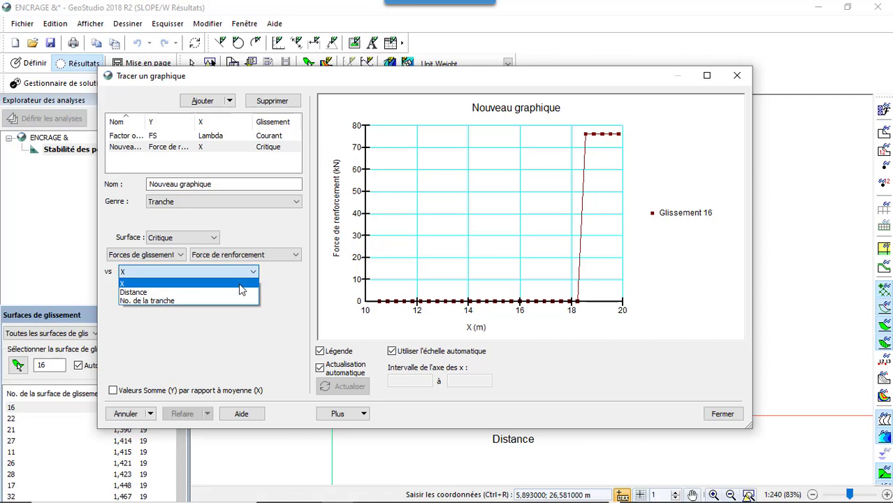
left_click(234, 292)
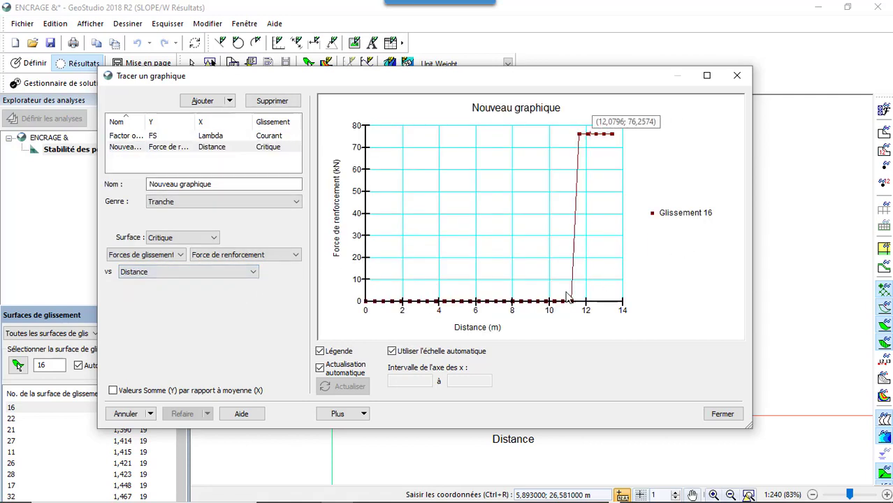
left_click(250, 274)
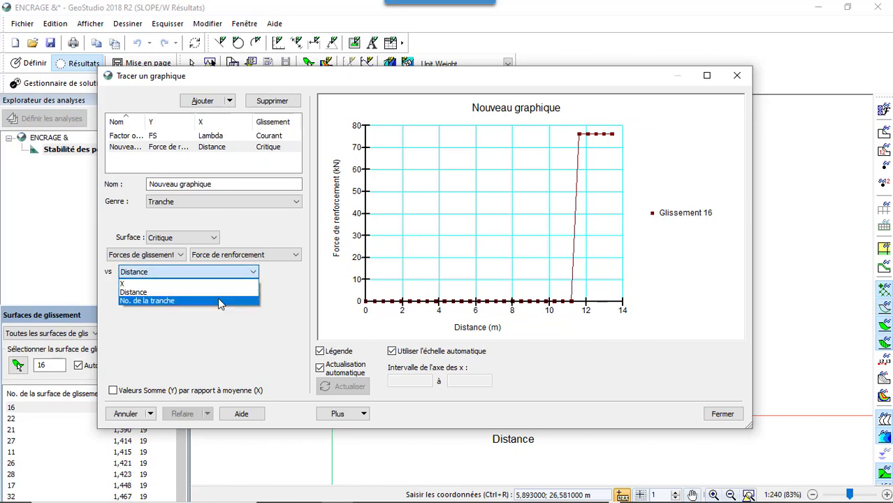
left_click(227, 301)
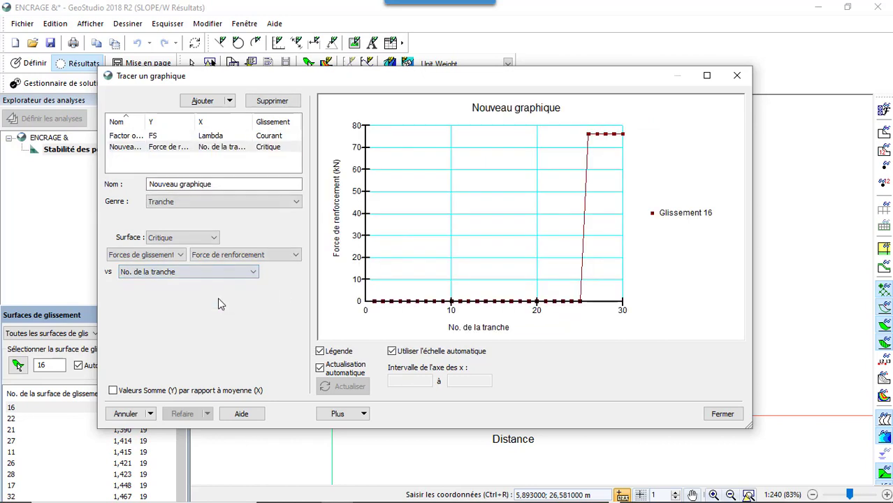
left_click(253, 274)
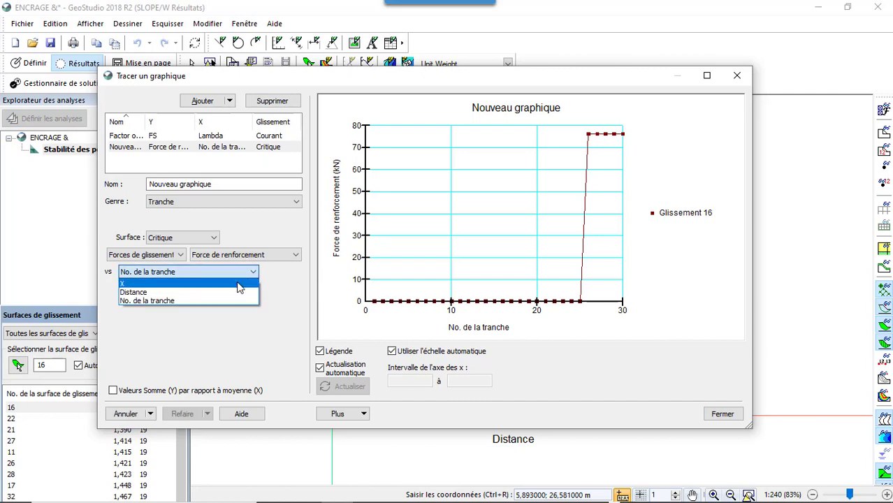
left_click(238, 285)
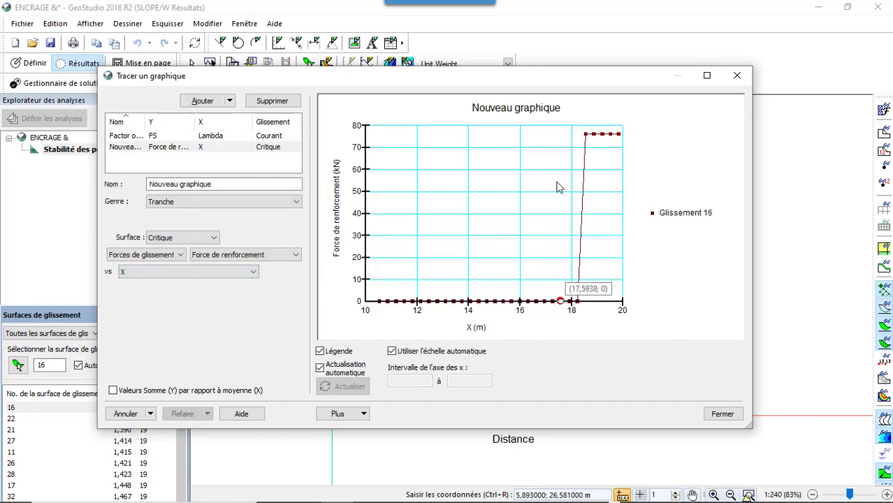
Change the plotted quantity to Résistance due à la friction from the Résistance category and read points around the jump in the curve.
left_click(181, 257)
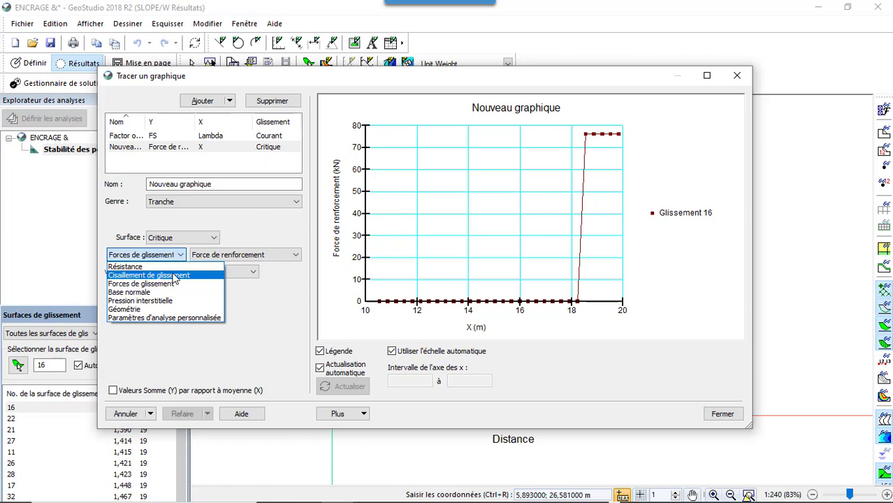
left_click(126, 266)
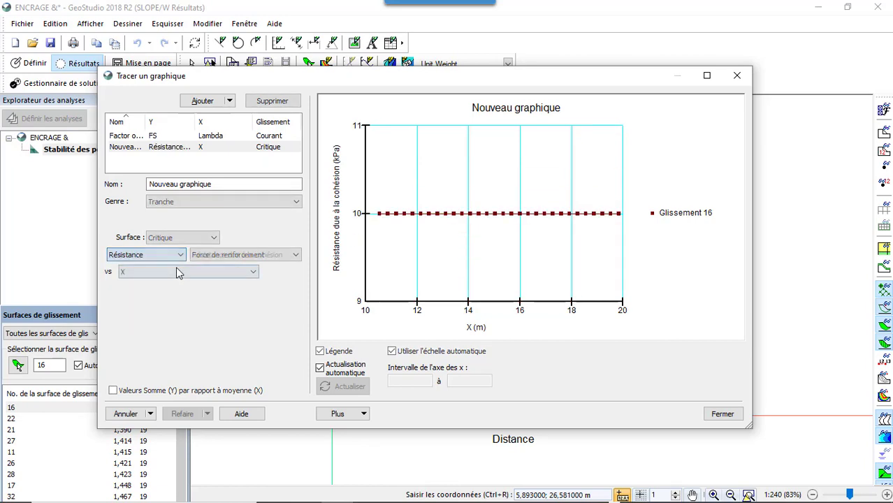
left_click(244, 255)
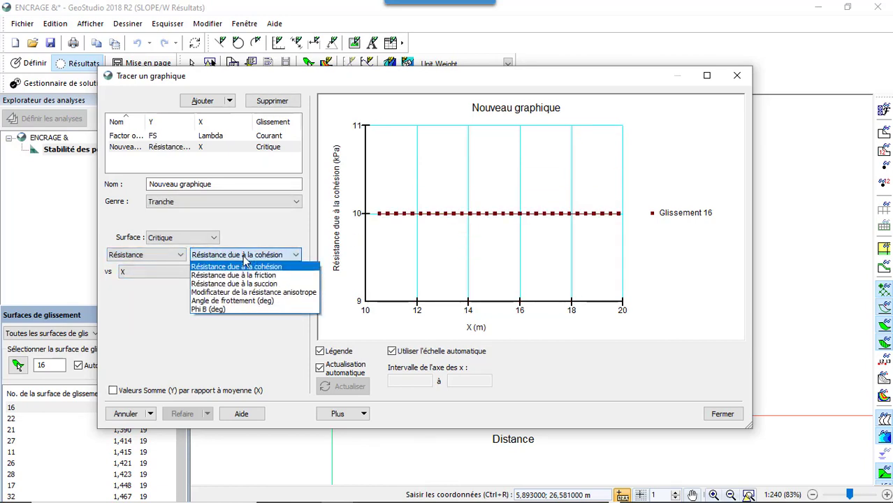
left_click(278, 275)
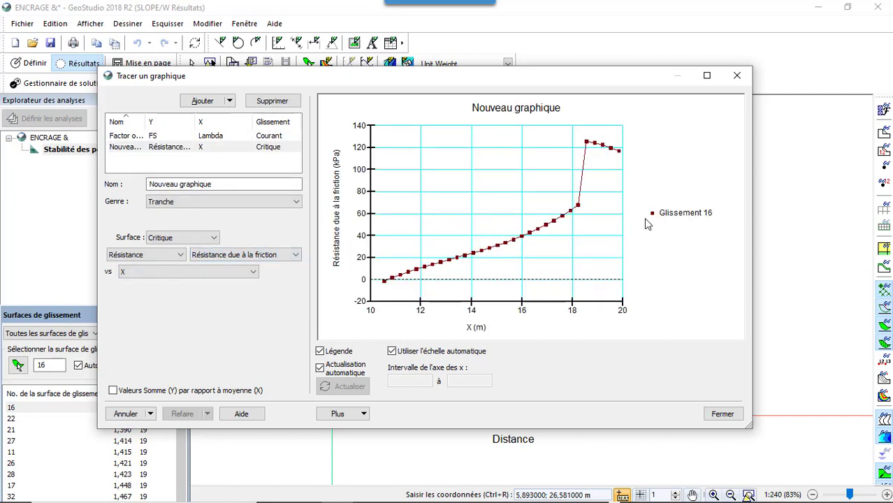
mouse_move(586, 224)
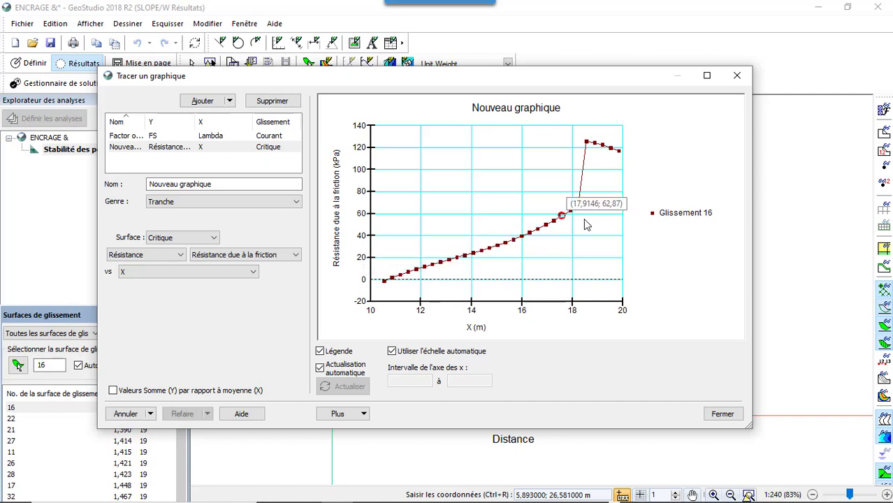
mouse_move(605, 156)
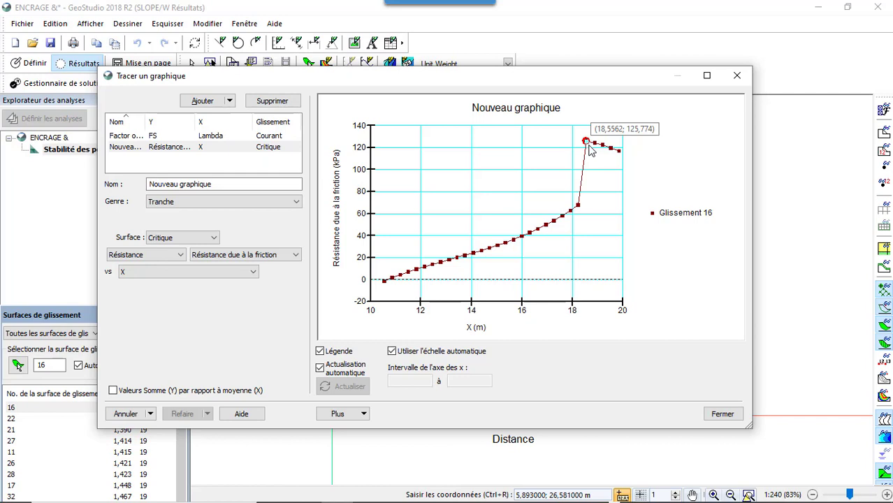
mouse_move(588, 150)
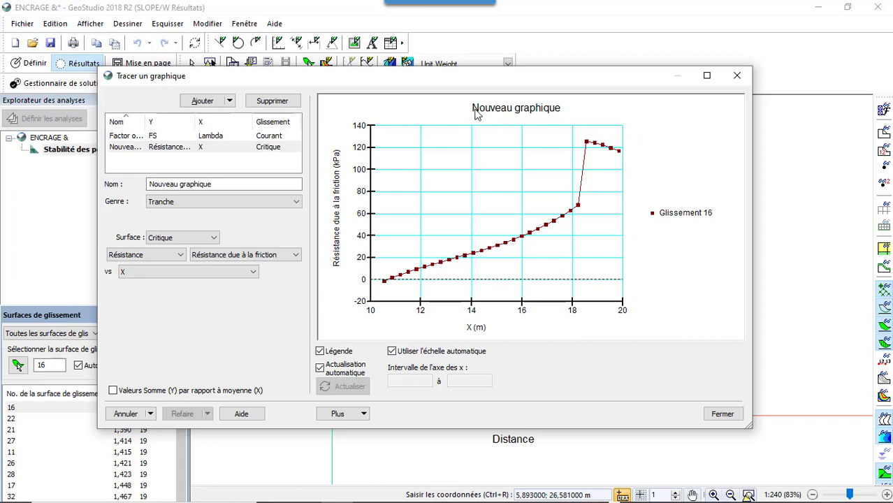
Close the graph window and return from the results to the model definition view.
left_click_drag(521, 83, 529, 46)
left_click(734, 378)
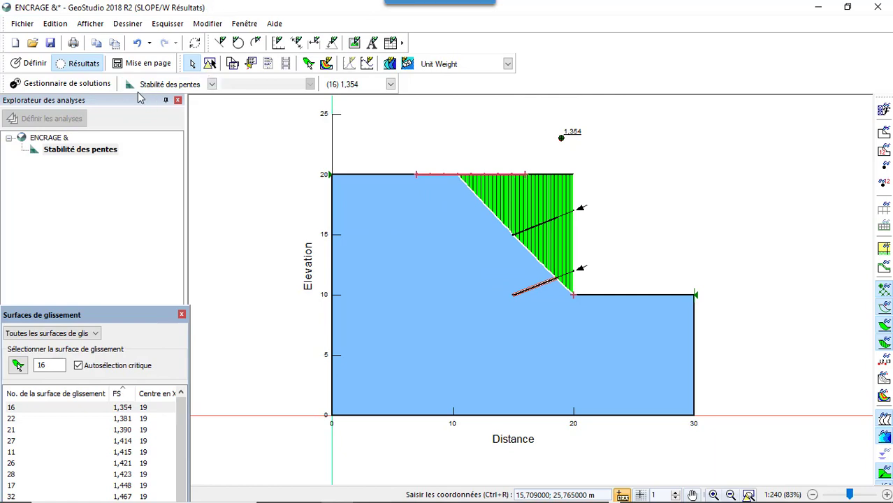
left_click(28, 63)
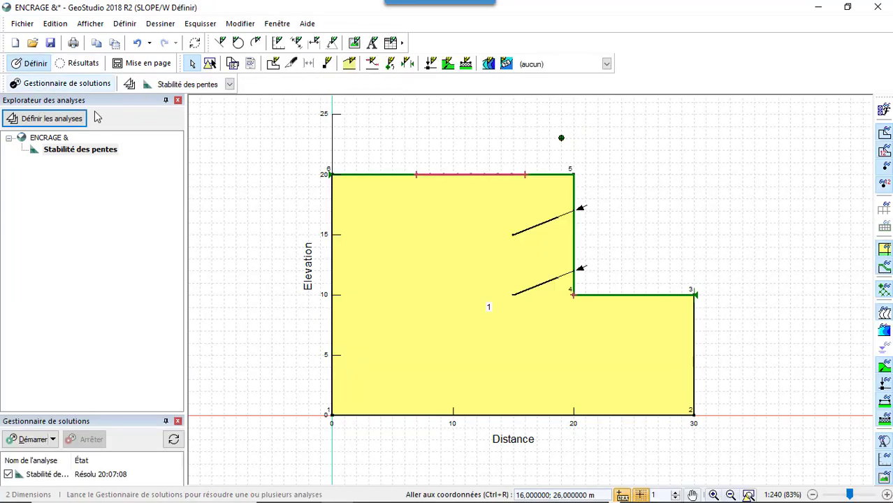